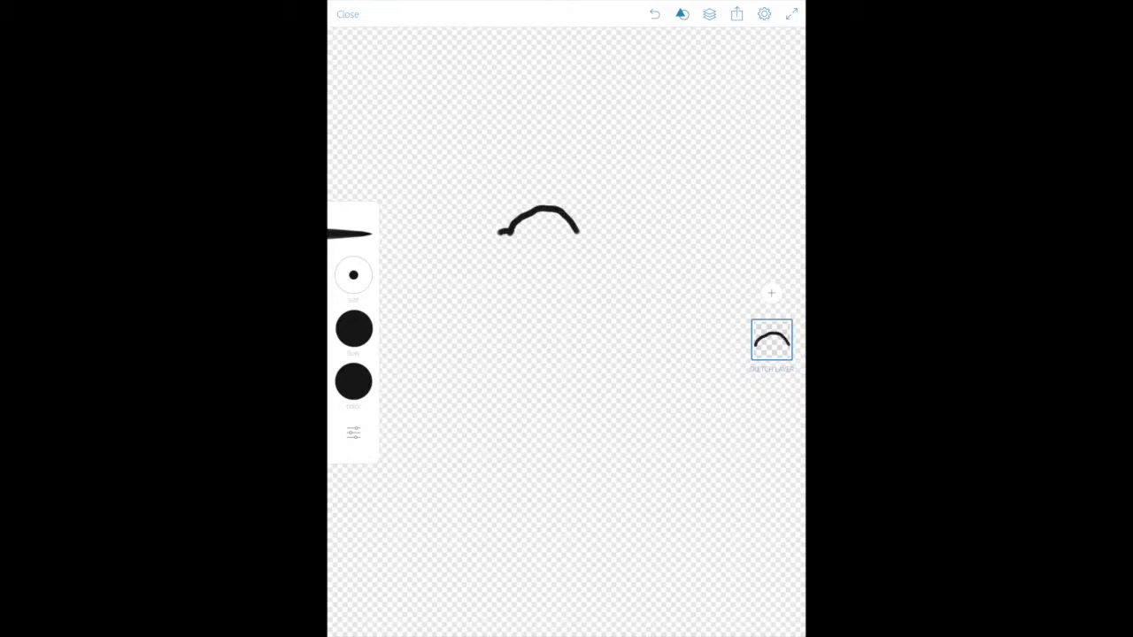
# - Draw a black curved stroke with a small hook at its left end as the head top
pyautogui.moveTo(508, 232); pyautogui.dragTo(494, 241)
# - Curl the arc ends into ears, close the round head, and outline the left arm
pyautogui.moveTo(577, 232)
pyautogui.mouseDown()
pyautogui.moveTo(589, 234)
pyautogui.moveTo(588, 250)
pyautogui.mouseUp()
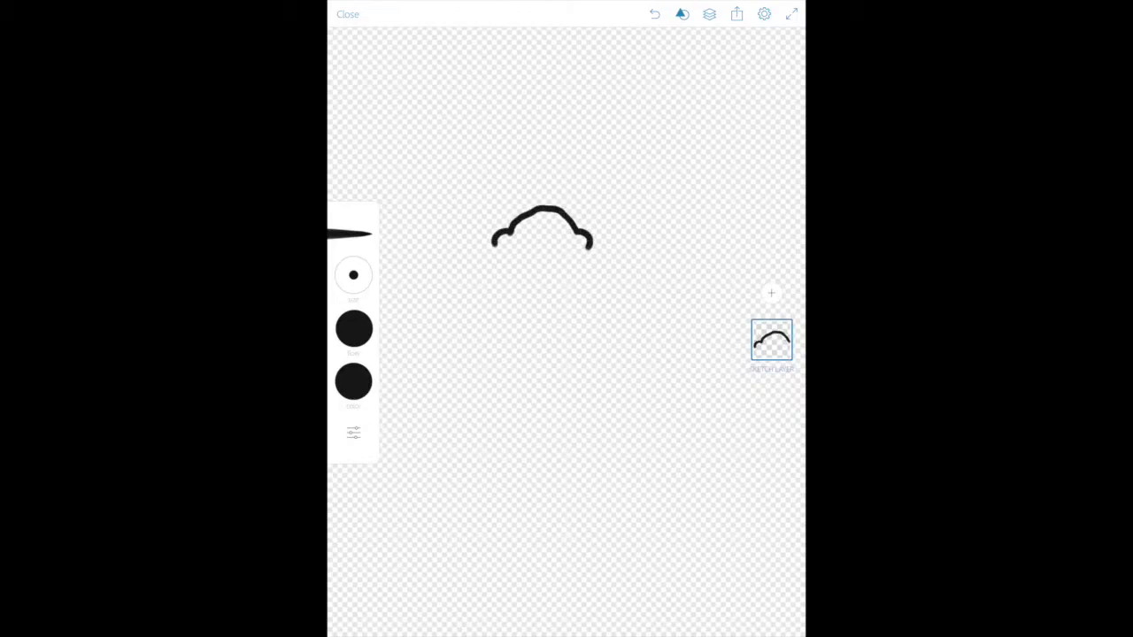
pyautogui.moveTo(496, 246); pyautogui.dragTo(517, 256)
pyautogui.moveTo(577, 236); pyautogui.dragTo(582, 254)
pyautogui.moveTo(509, 230); pyautogui.dragTo(575, 229)
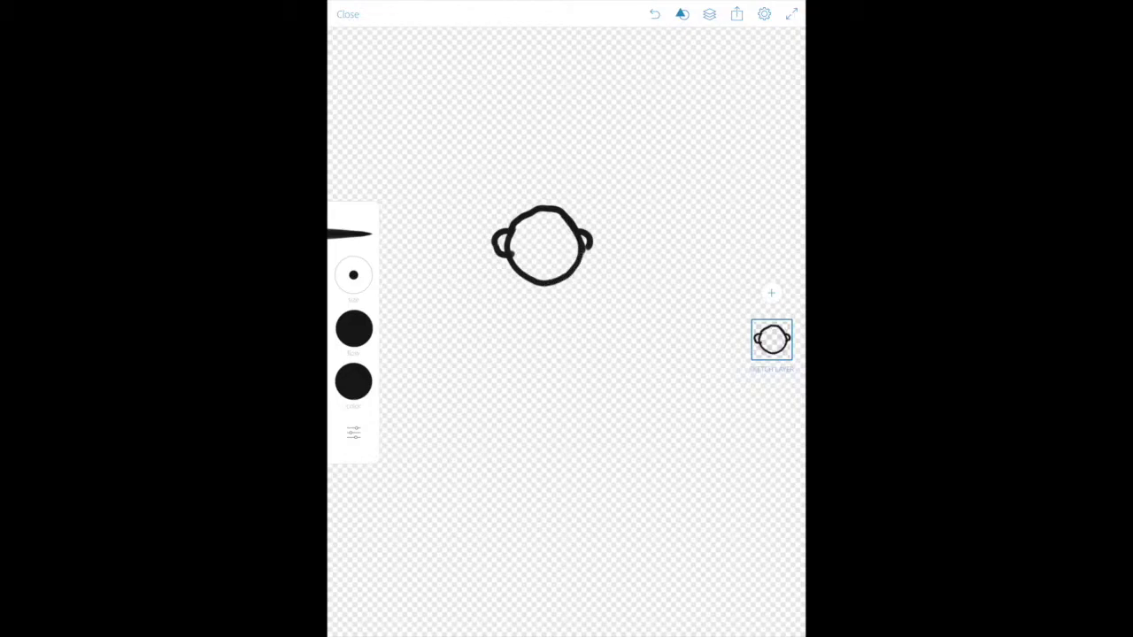
pyautogui.moveTo(540, 287)
pyautogui.mouseDown()
pyautogui.moveTo(456, 267)
pyautogui.moveTo(494, 314)
pyautogui.mouseUp()
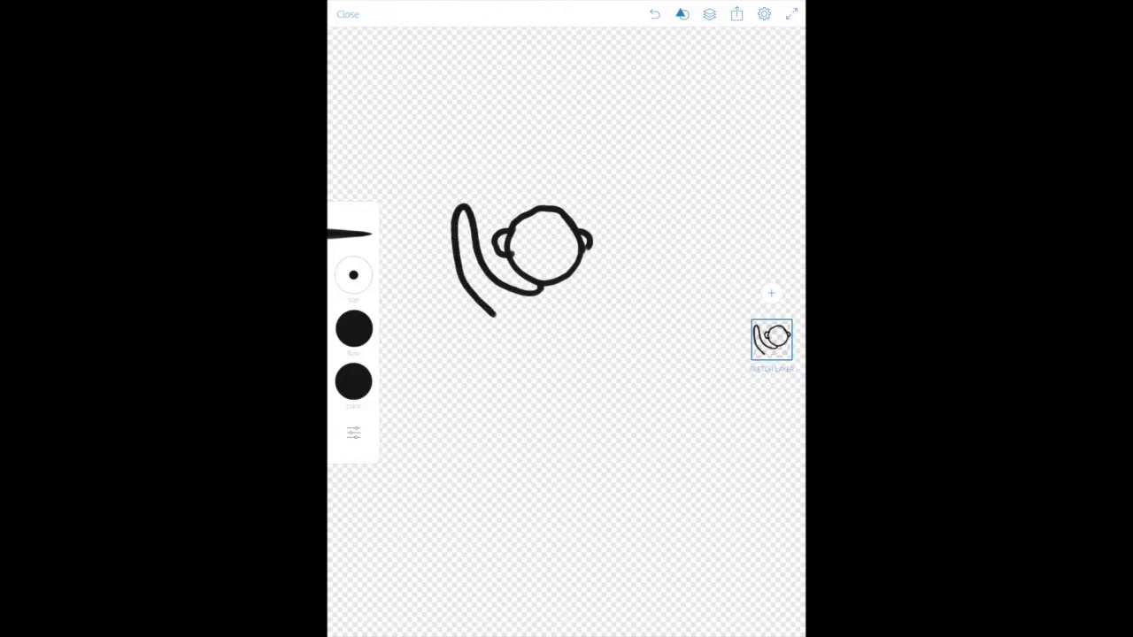
pyautogui.moveTo(548, 289)
pyautogui.mouseDown()
pyautogui.moveTo(557, 296)
pyautogui.moveTo(593, 266)
pyautogui.moveTo(613, 213)
pyautogui.moveTo(630, 226)
pyautogui.moveTo(602, 296)
pyautogui.moveTo(577, 318)
pyautogui.moveTo(571, 354)
pyautogui.moveTo(613, 391)
pyautogui.moveTo(584, 407)
pyautogui.moveTo(618, 414)
pyautogui.moveTo(571, 418)
pyautogui.moveTo(576, 379)
pyautogui.moveTo(530, 373)
pyautogui.moveTo(513, 377)
pyautogui.moveTo(509, 414)
pyautogui.moveTo(465, 414)
pyautogui.moveTo(485, 405)
pyautogui.moveTo(489, 397)
pyautogui.moveTo(472, 398)
pyautogui.moveTo(509, 354)
pyautogui.moveTo(491, 317)
pyautogui.mouseUp()
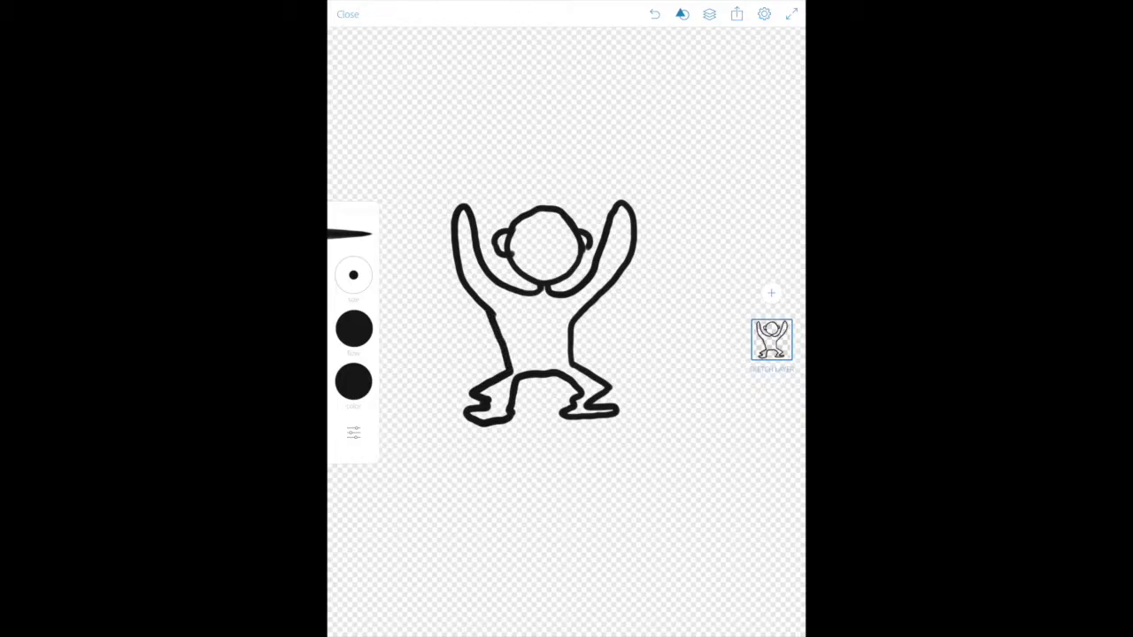
# - On a new sketch layer, draw thick bands at both shoulders with an enlarged brush
pyautogui.click(771, 293)
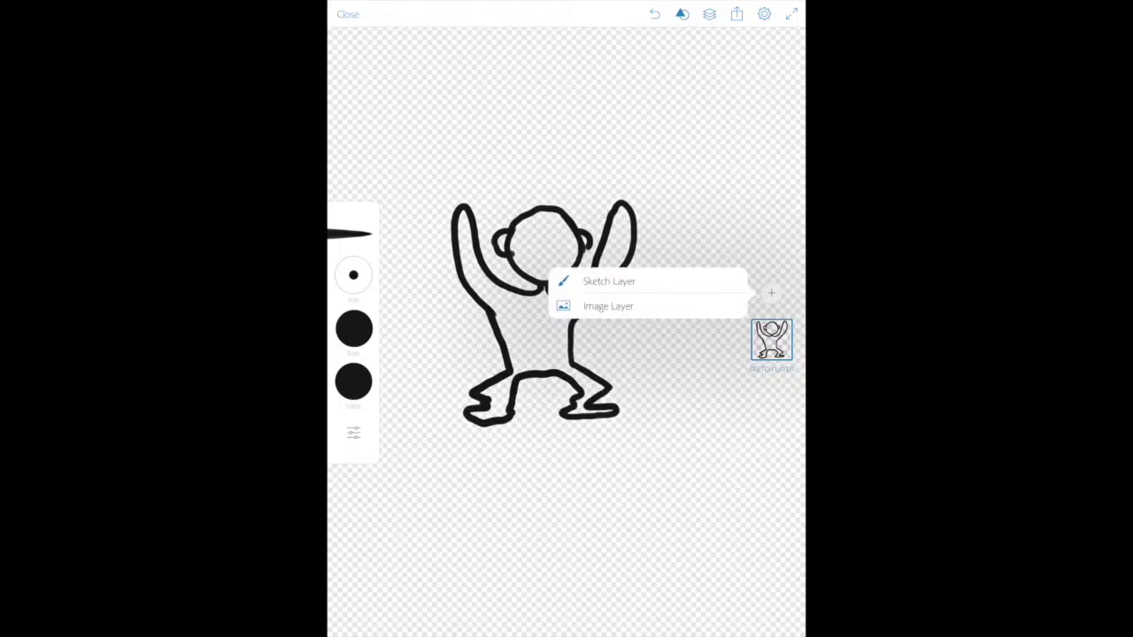
pyautogui.click(609, 281)
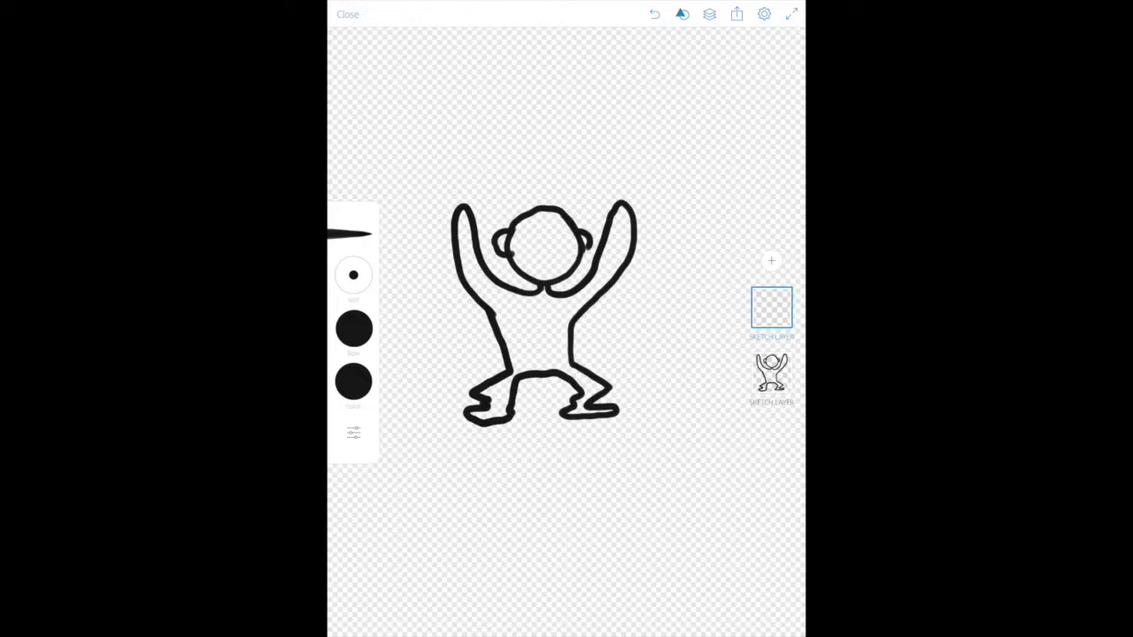
pyautogui.moveTo(353, 275); pyautogui.dragTo(353, 270)
pyautogui.moveTo(503, 288); pyautogui.dragTo(489, 304)
pyautogui.moveTo(575, 292); pyautogui.dragTo(586, 310)
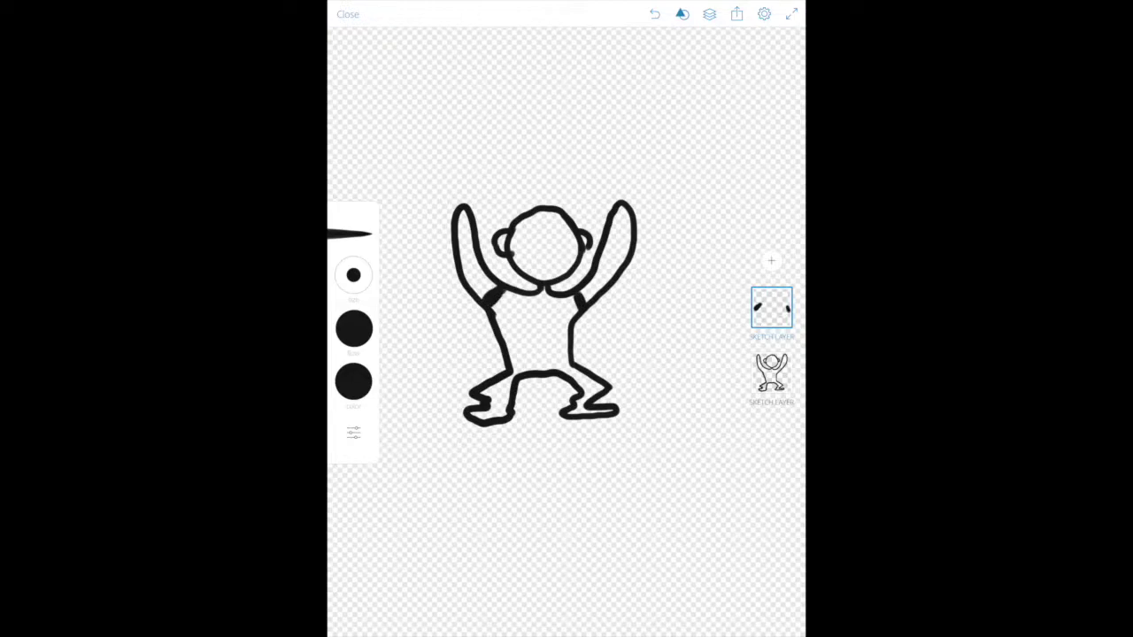
# - With a finer brush, draw a waist line and a long thin tail
pyautogui.moveTo(352, 276); pyautogui.dragTo(352, 301)
pyautogui.moveTo(567, 334)
pyautogui.mouseDown()
pyautogui.moveTo(504, 339)
pyautogui.moveTo(562, 336)
pyautogui.moveTo(519, 336)
pyautogui.mouseUp()
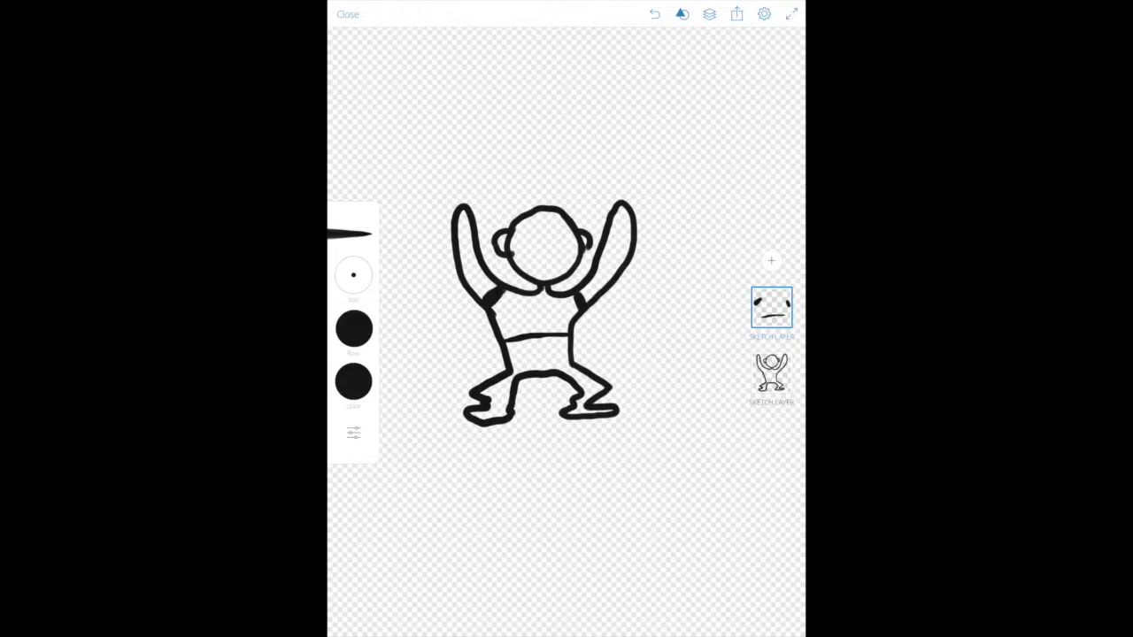
pyautogui.moveTo(500, 363)
pyautogui.mouseDown()
pyautogui.moveTo(431, 203)
pyautogui.moveTo(451, 330)
pyautogui.moveTo(496, 370)
pyautogui.mouseUp()
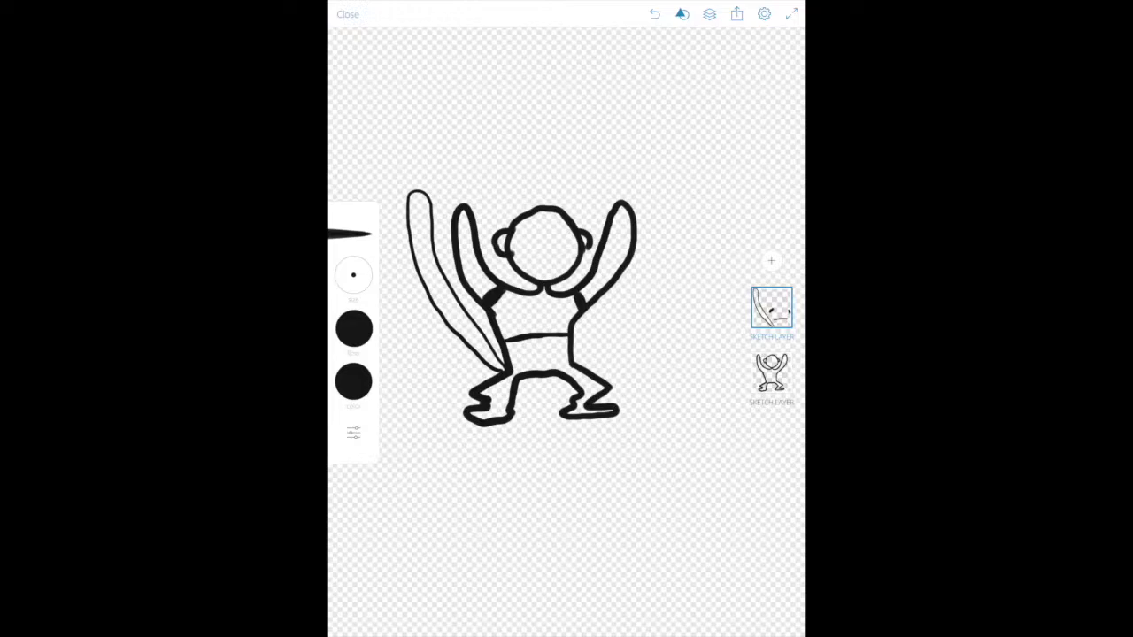
# - Add another sketch layer and draw a heart-shaped hairline arc inside the head
pyautogui.click(771, 262)
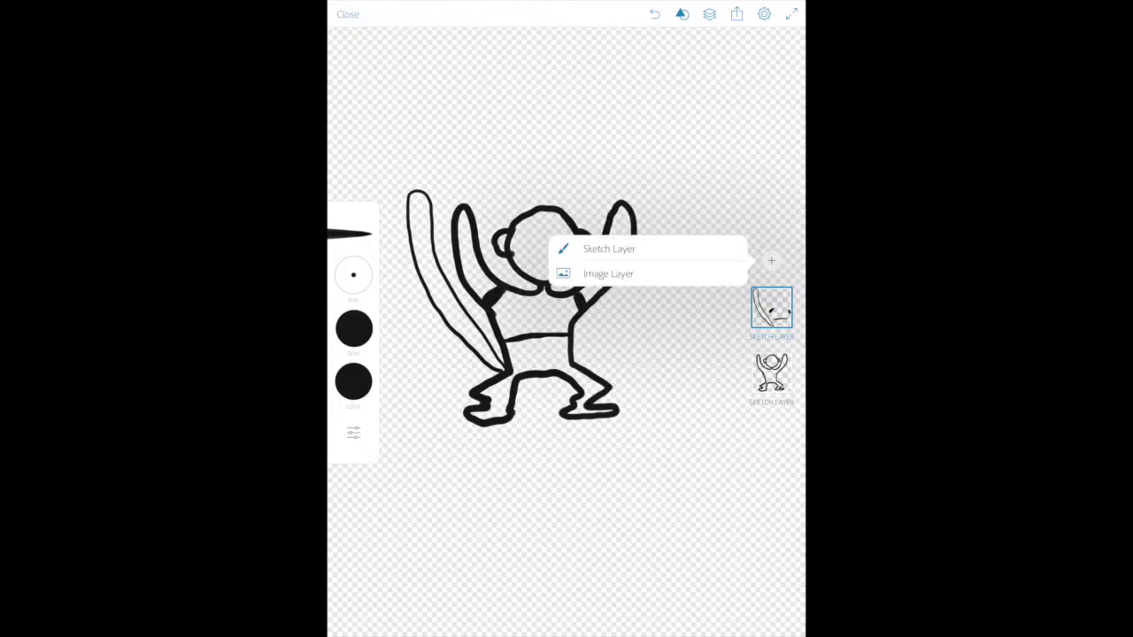
pyautogui.click(609, 249)
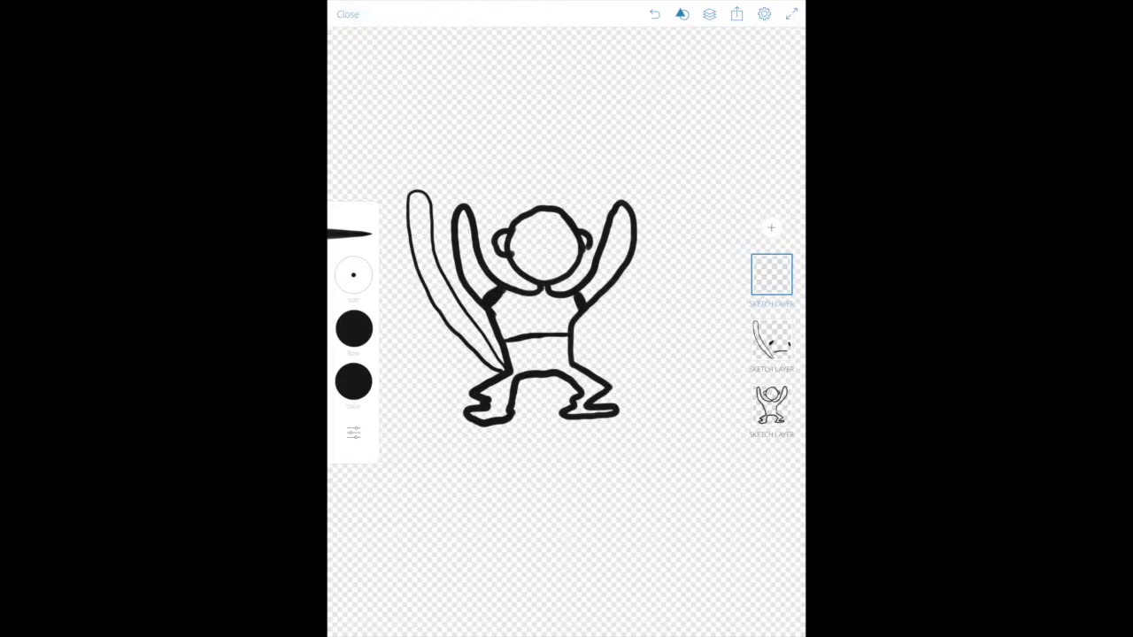
pyautogui.moveTo(536, 235)
pyautogui.mouseDown()
pyautogui.moveTo(558, 243)
pyautogui.moveTo(528, 237)
pyautogui.mouseUp()
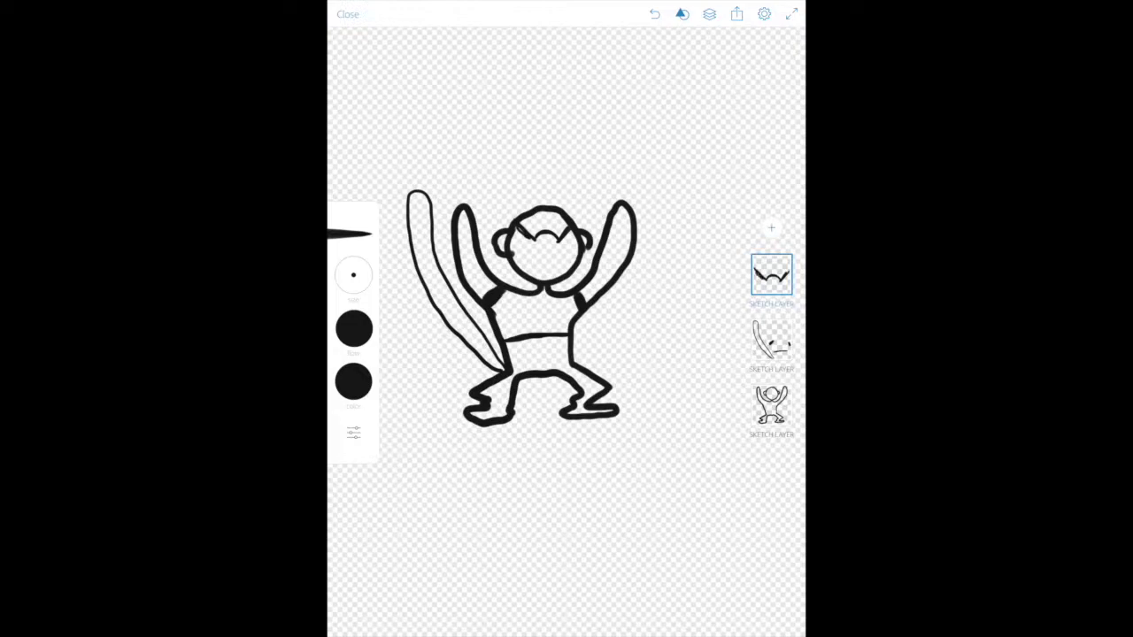
pyautogui.moveTo(537, 237); pyautogui.dragTo(558, 239)
pyautogui.click(771, 229)
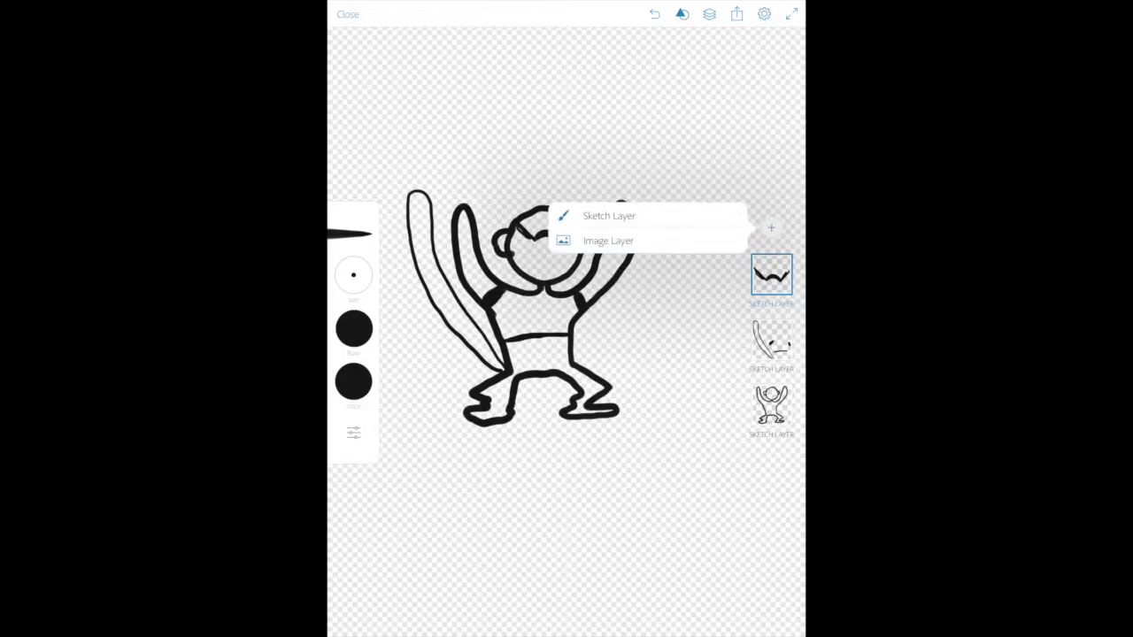
# - On a fourth sketch layer, draw two oval eyes and an open mouth below them
pyautogui.click(609, 216)
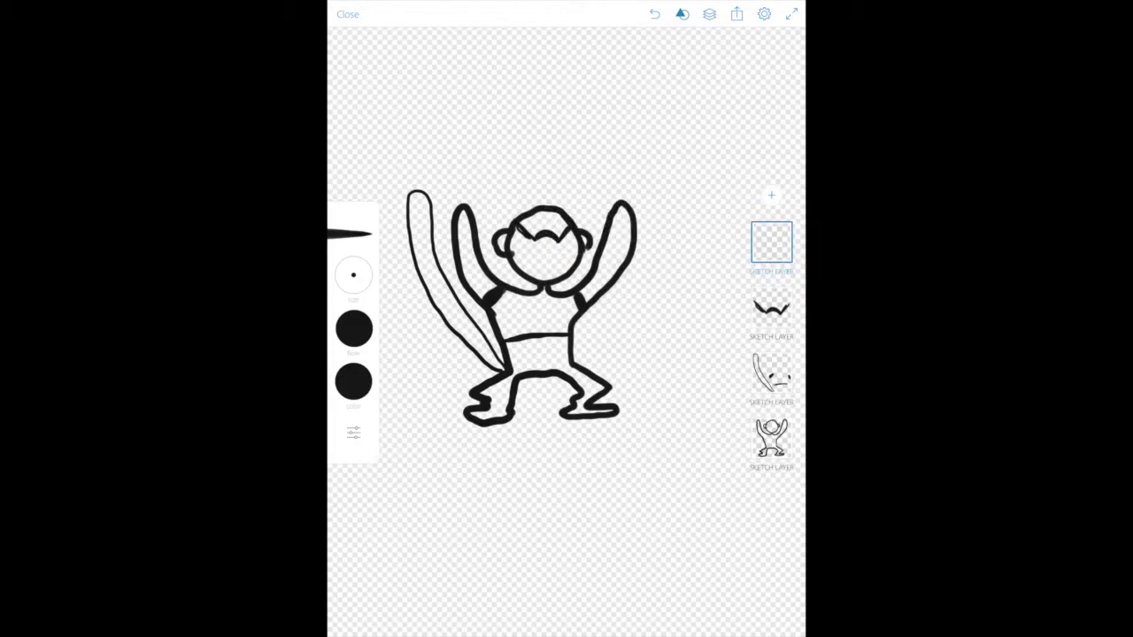
pyautogui.moveTo(532, 248); pyautogui.dragTo(533, 246)
pyautogui.moveTo(552, 243); pyautogui.dragTo(553, 244)
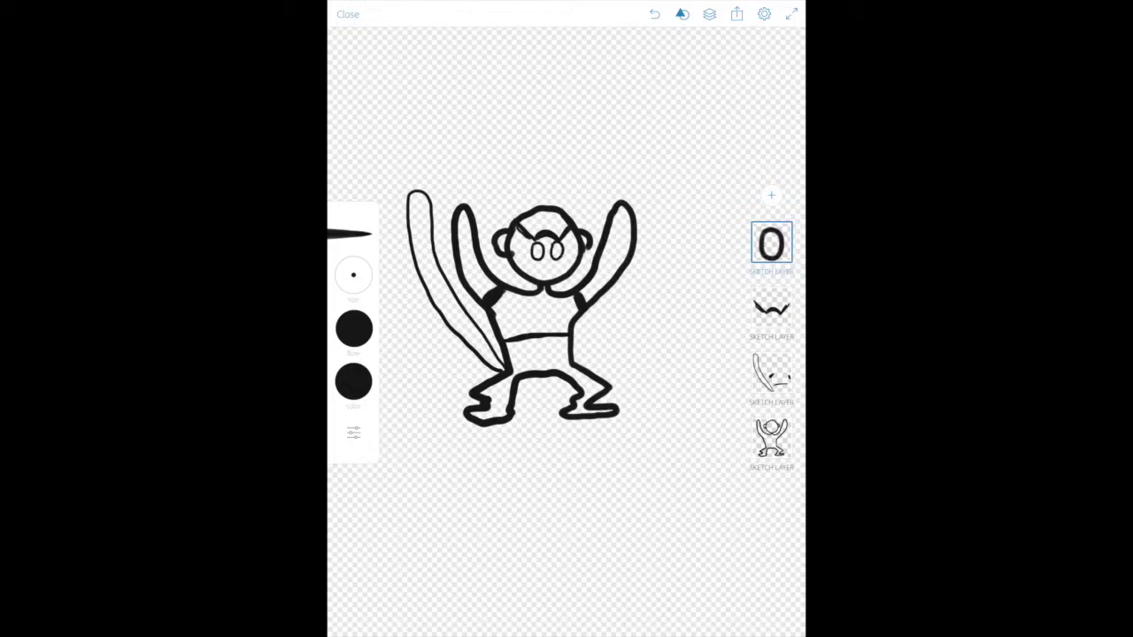
pyautogui.moveTo(549, 268); pyautogui.dragTo(545, 275)
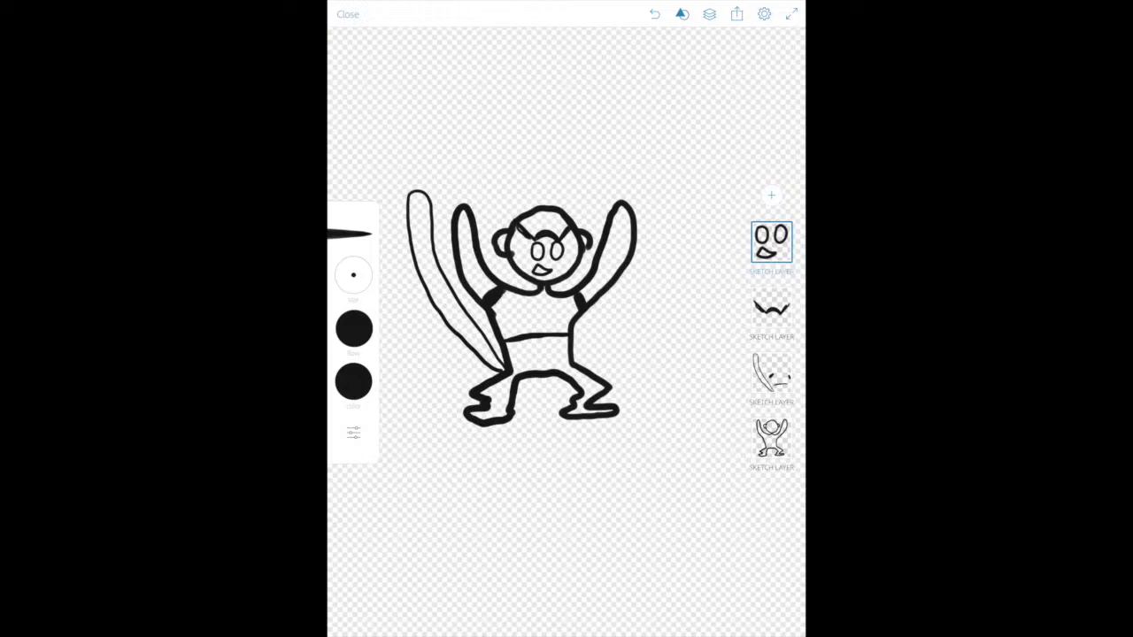
pyautogui.click(771, 195)
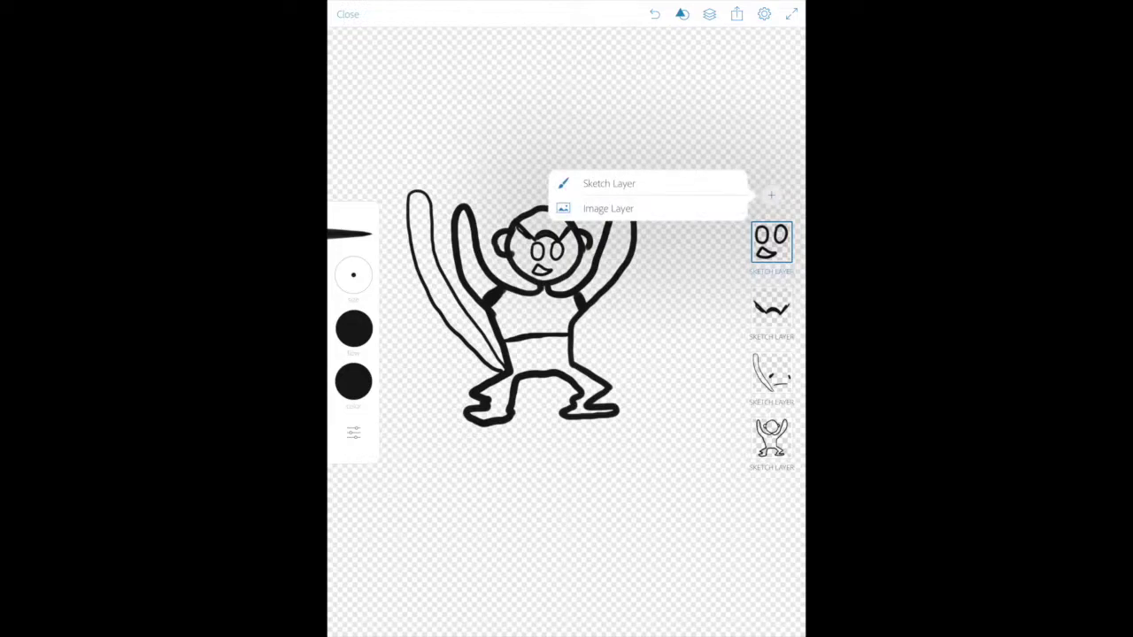
# - On a fifth layer, paint both raised arms dark red-brown from the Themes colours
pyautogui.click(609, 184)
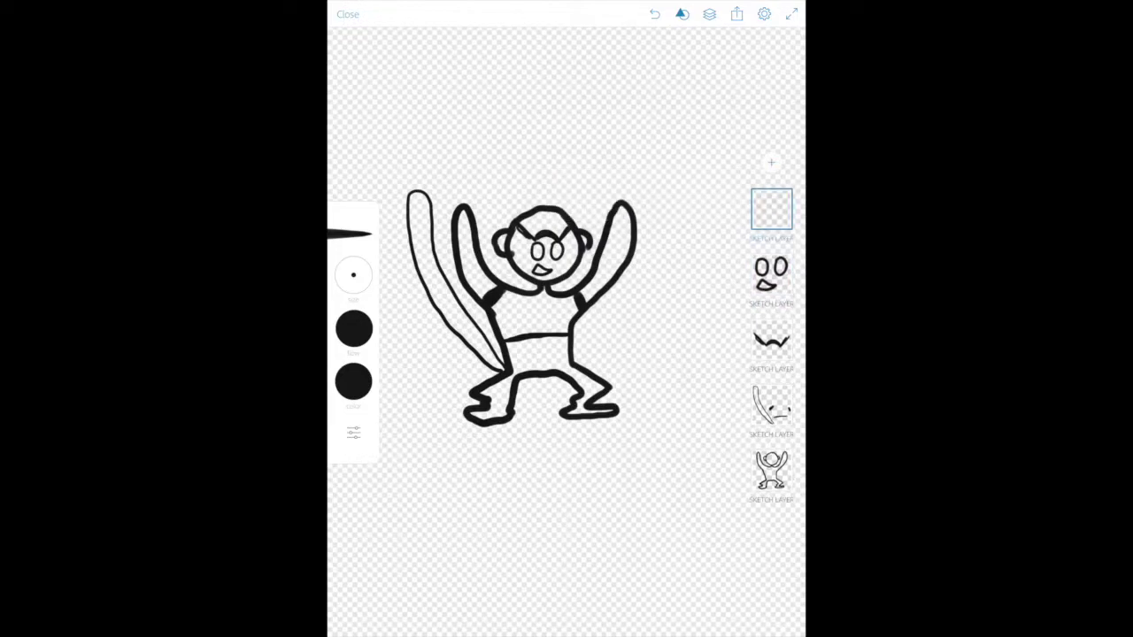
pyautogui.click(353, 382)
pyautogui.scroll(-4, 488, 407)
pyautogui.scroll(-4, 488, 407)
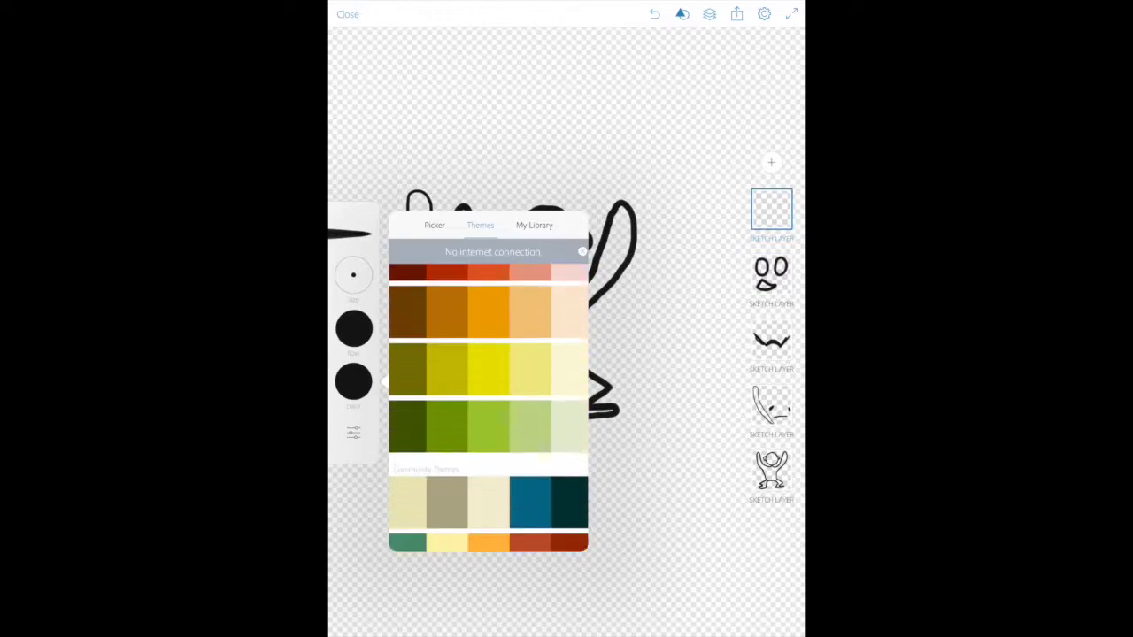
pyautogui.scroll(-4, 488, 407)
pyautogui.scroll(-2, 488, 408)
pyautogui.click(567, 409)
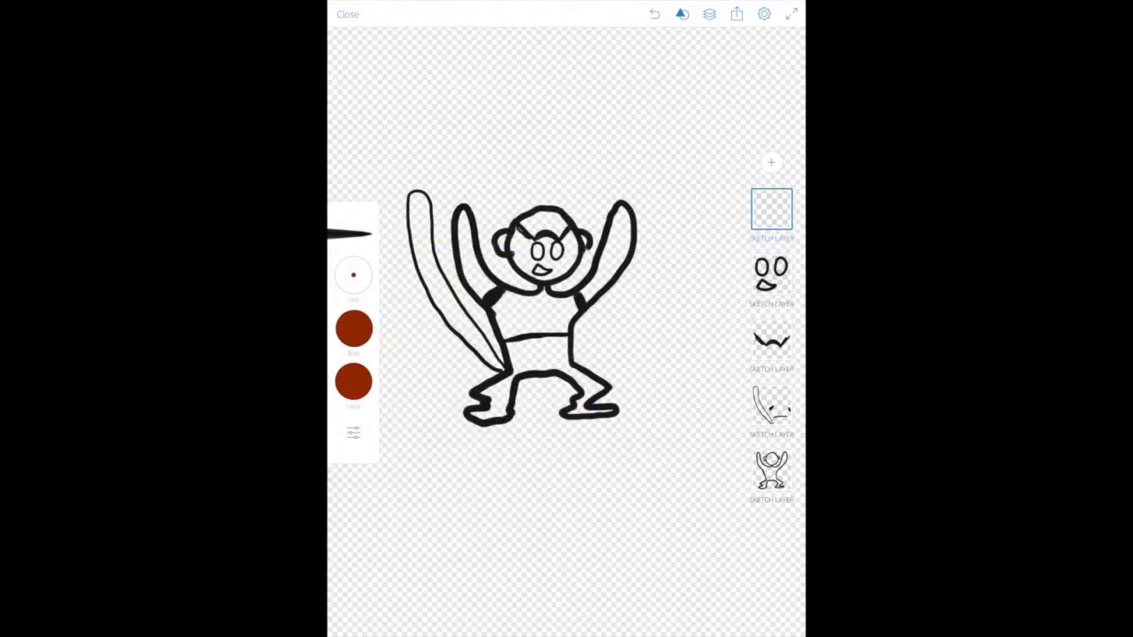
pyautogui.moveTo(592, 281)
pyautogui.mouseDown()
pyautogui.moveTo(601, 273)
pyautogui.moveTo(583, 296)
pyautogui.moveTo(624, 257)
pyautogui.moveTo(620, 207)
pyautogui.moveTo(593, 298)
pyautogui.mouseUp()
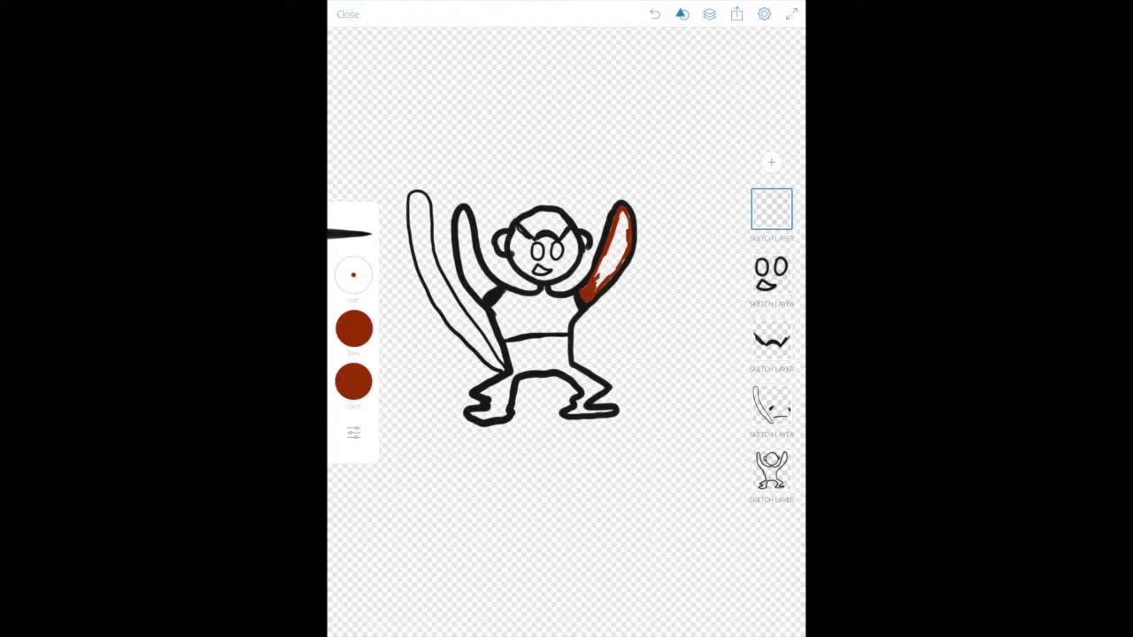
pyautogui.moveTo(627, 221)
pyautogui.mouseDown()
pyautogui.moveTo(598, 286)
pyautogui.moveTo(625, 248)
pyautogui.moveTo(630, 212)
pyautogui.moveTo(614, 265)
pyautogui.moveTo(623, 221)
pyautogui.mouseUp()
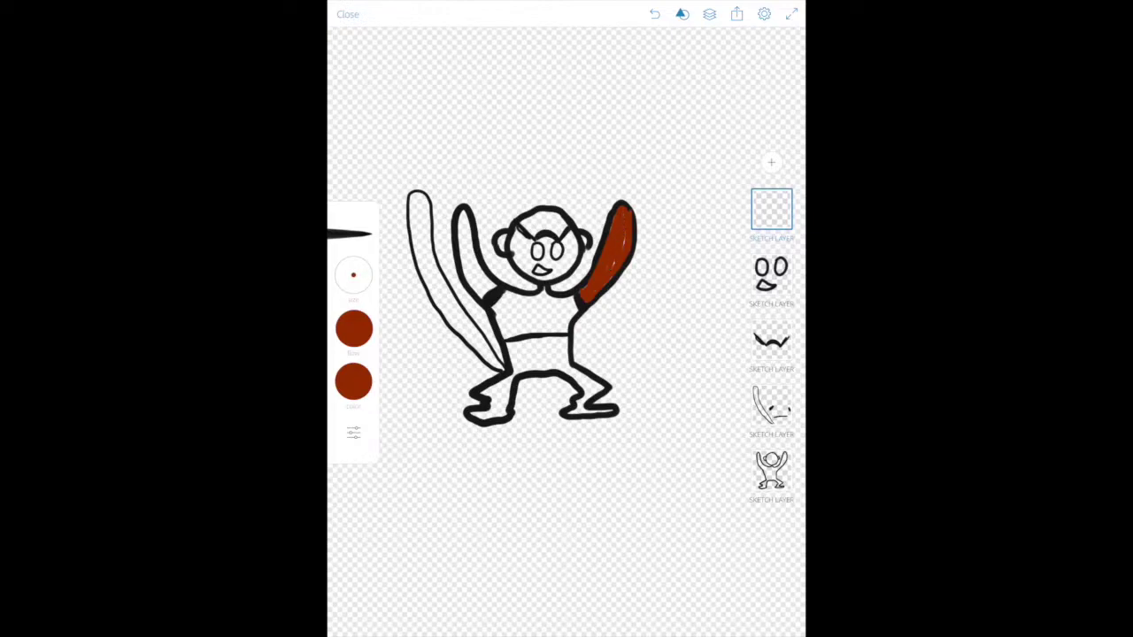
pyautogui.moveTo(489, 288)
pyautogui.mouseDown()
pyautogui.moveTo(470, 228)
pyautogui.moveTo(473, 287)
pyautogui.moveTo(466, 225)
pyautogui.moveTo(478, 287)
pyautogui.mouseUp()
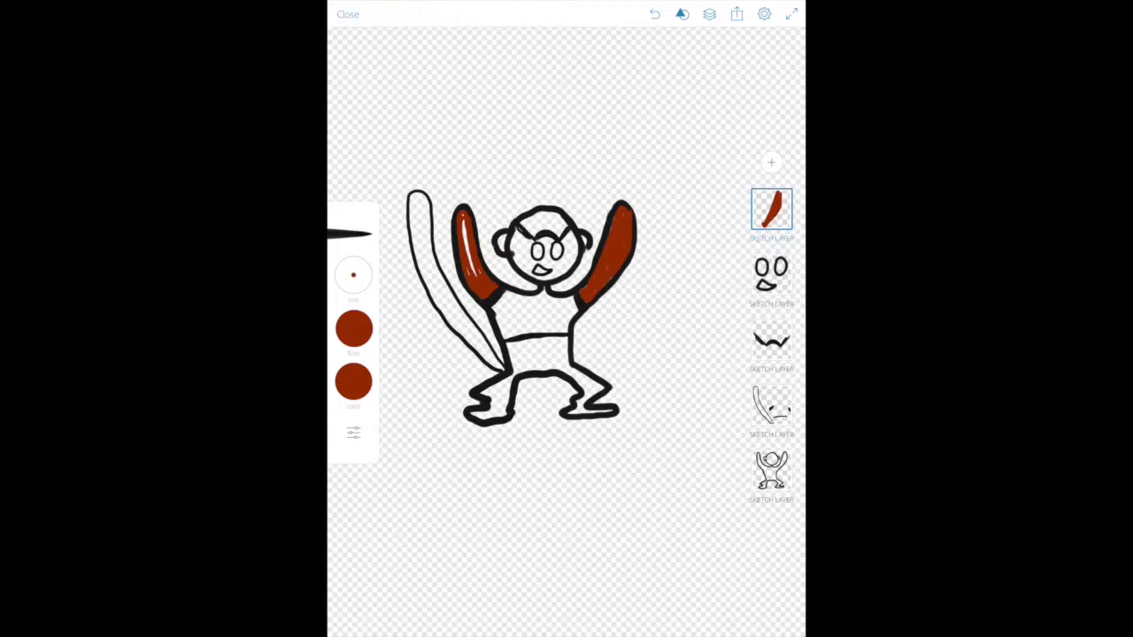
# - Touch up the left arm and fill the left leg and foot red-brown
pyautogui.moveTo(473, 274); pyautogui.dragTo(465, 223)
pyautogui.moveTo(456, 252); pyautogui.dragTo(455, 219)
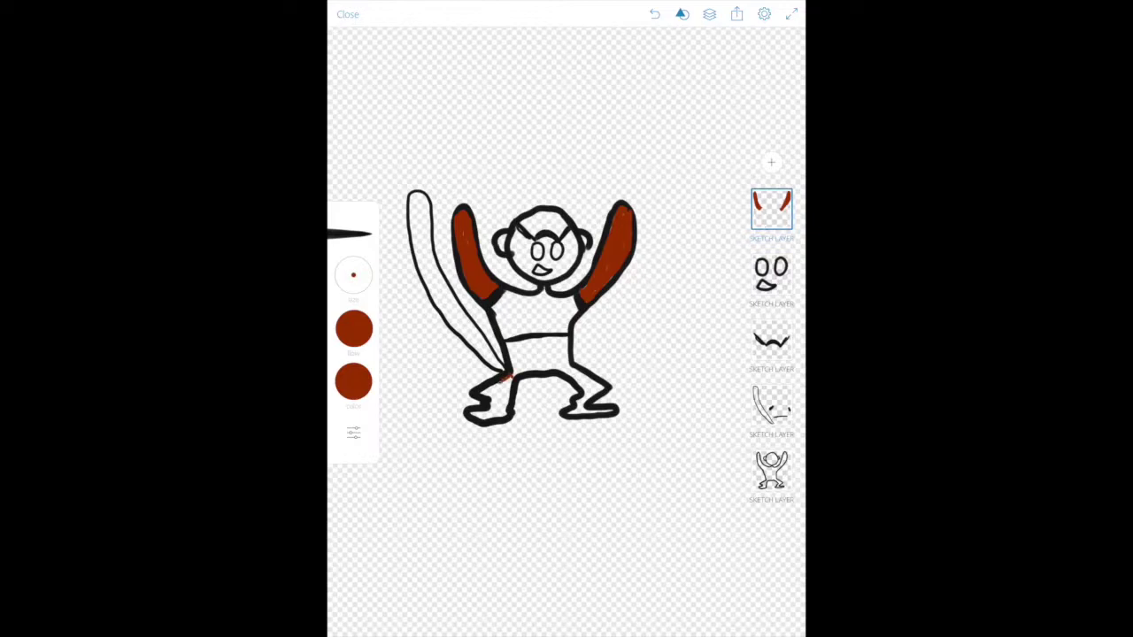
pyautogui.moveTo(498, 385)
pyautogui.mouseDown()
pyautogui.moveTo(481, 413)
pyautogui.moveTo(504, 386)
pyautogui.mouseUp()
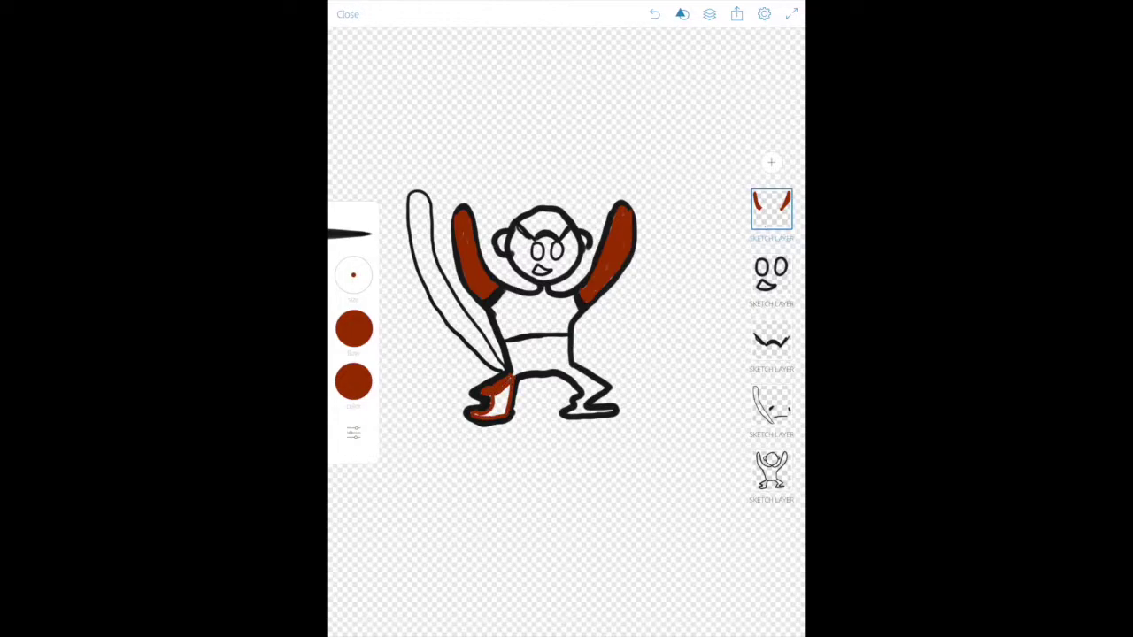
pyautogui.moveTo(503, 390); pyautogui.dragTo(485, 413)
pyautogui.moveTo(493, 413); pyautogui.dragTo(499, 397)
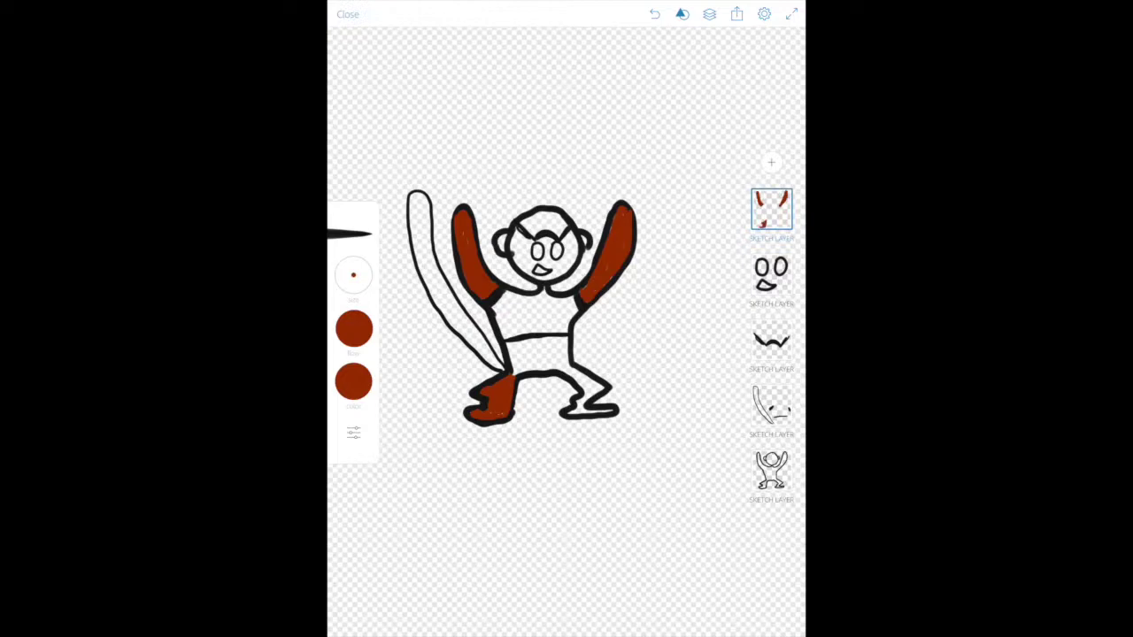
# - Fill the inner leg line, right leg and shorts area red-brown
pyautogui.moveTo(512, 374); pyautogui.dragTo(584, 386)
pyautogui.moveTo(580, 383)
pyautogui.mouseDown()
pyautogui.moveTo(597, 388)
pyautogui.moveTo(575, 411)
pyautogui.moveTo(607, 413)
pyautogui.moveTo(586, 396)
pyautogui.moveTo(586, 408)
pyautogui.mouseUp()
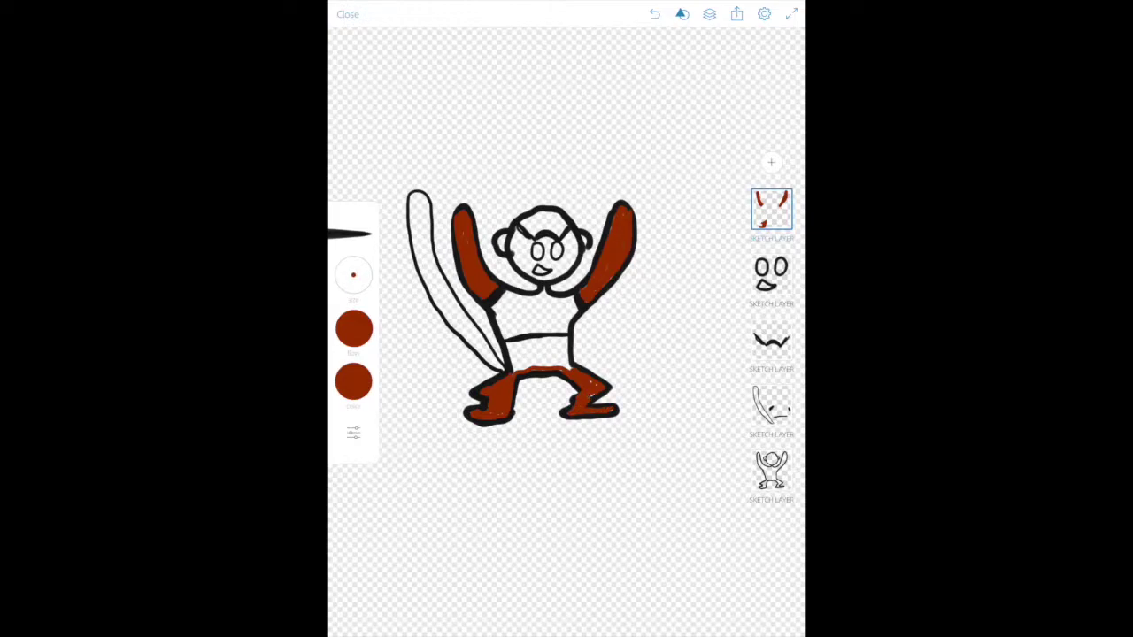
pyautogui.moveTo(574, 366); pyautogui.dragTo(567, 358)
pyautogui.moveTo(567, 357)
pyautogui.mouseDown()
pyautogui.moveTo(554, 337)
pyautogui.moveTo(512, 344)
pyautogui.moveTo(515, 372)
pyautogui.moveTo(570, 367)
pyautogui.mouseUp()
pyautogui.moveTo(568, 357)
pyautogui.mouseDown()
pyautogui.moveTo(567, 342)
pyautogui.moveTo(535, 340)
pyautogui.moveTo(517, 367)
pyautogui.moveTo(566, 354)
pyautogui.moveTo(559, 342)
pyautogui.moveTo(526, 342)
pyautogui.moveTo(518, 359)
pyautogui.moveTo(560, 358)
pyautogui.mouseUp()
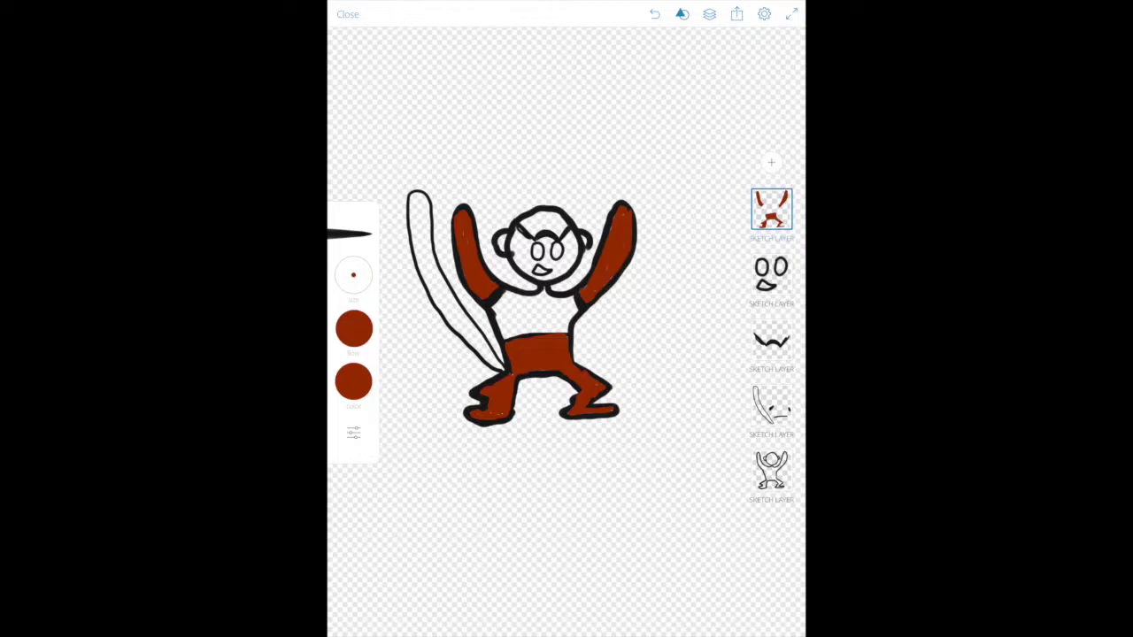
# - Paint the tail red-brown, then fill the head with a larger brush
pyautogui.moveTo(498, 367)
pyautogui.mouseDown()
pyautogui.moveTo(459, 304)
pyautogui.moveTo(413, 265)
pyautogui.mouseUp()
pyautogui.moveTo(458, 316)
pyautogui.mouseDown()
pyautogui.moveTo(499, 370)
pyautogui.moveTo(450, 292)
pyautogui.moveTo(420, 191)
pyautogui.moveTo(412, 244)
pyautogui.moveTo(447, 323)
pyautogui.moveTo(419, 200)
pyautogui.moveTo(423, 266)
pyautogui.moveTo(434, 270)
pyautogui.mouseUp()
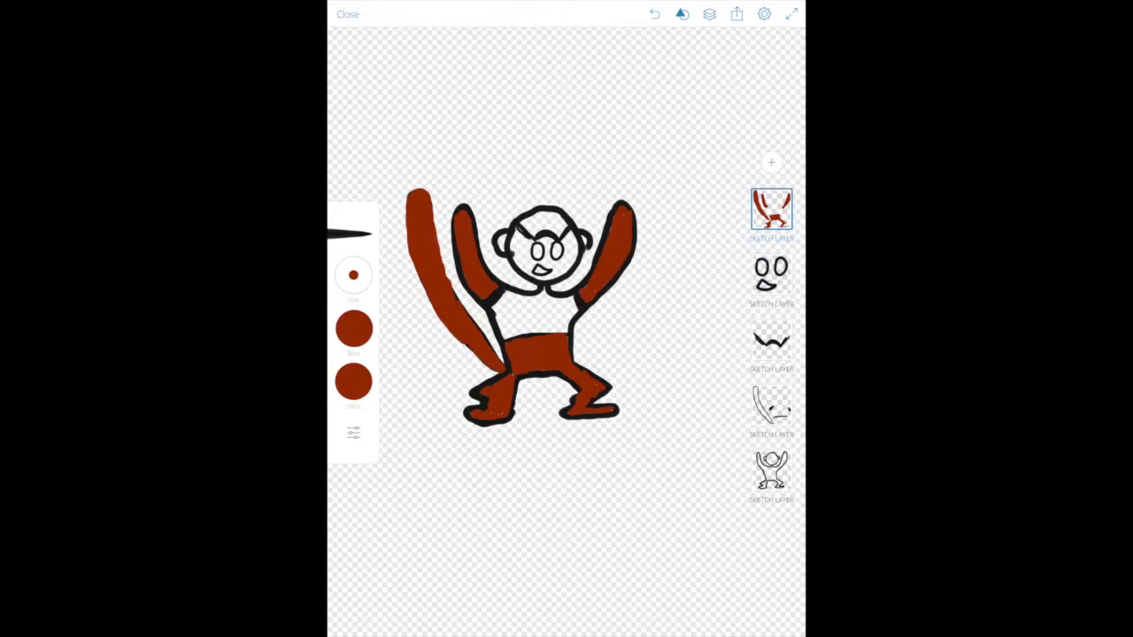
pyautogui.moveTo(354, 275); pyautogui.dragTo(411, 279)
pyautogui.moveTo(522, 244)
pyautogui.mouseDown()
pyautogui.moveTo(516, 236)
pyautogui.moveTo(518, 270)
pyautogui.moveTo(531, 266)
pyautogui.mouseUp()
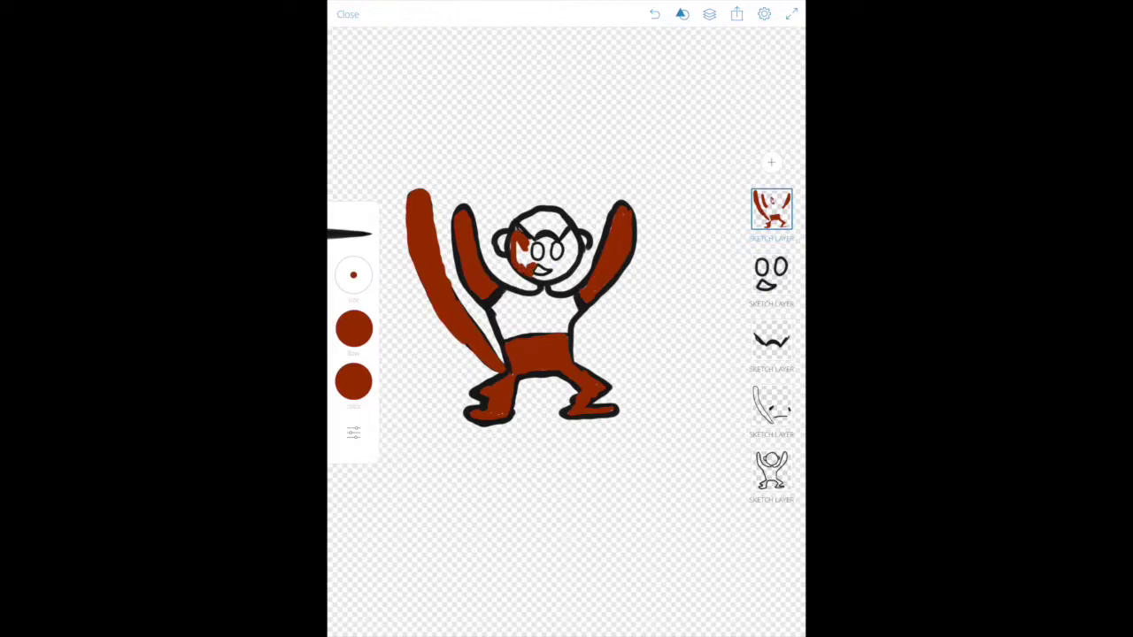
pyautogui.moveTo(526, 255)
pyautogui.mouseDown()
pyautogui.moveTo(549, 276)
pyautogui.moveTo(568, 269)
pyautogui.moveTo(574, 237)
pyautogui.moveTo(519, 246)
pyautogui.moveTo(537, 269)
pyautogui.moveTo(537, 246)
pyautogui.moveTo(561, 251)
pyautogui.moveTo(570, 238)
pyautogui.moveTo(568, 248)
pyautogui.mouseUp()
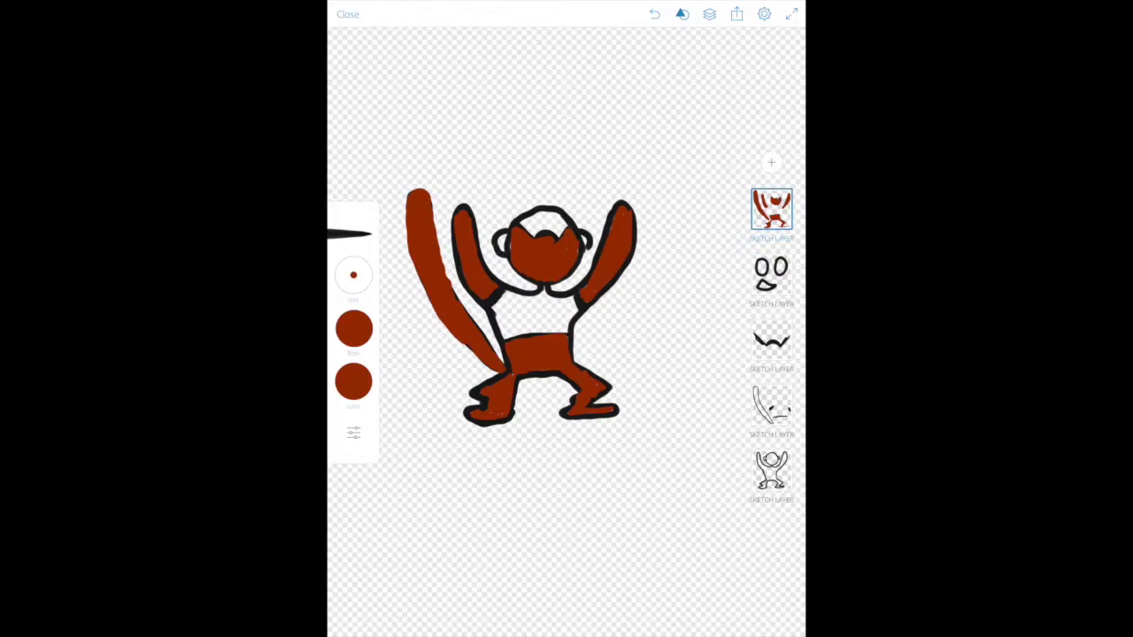
# - Move the eyes-and-mouth layer above the red paint and fill the eyes white
pyautogui.moveTo(772, 274); pyautogui.dragTo(772, 206)
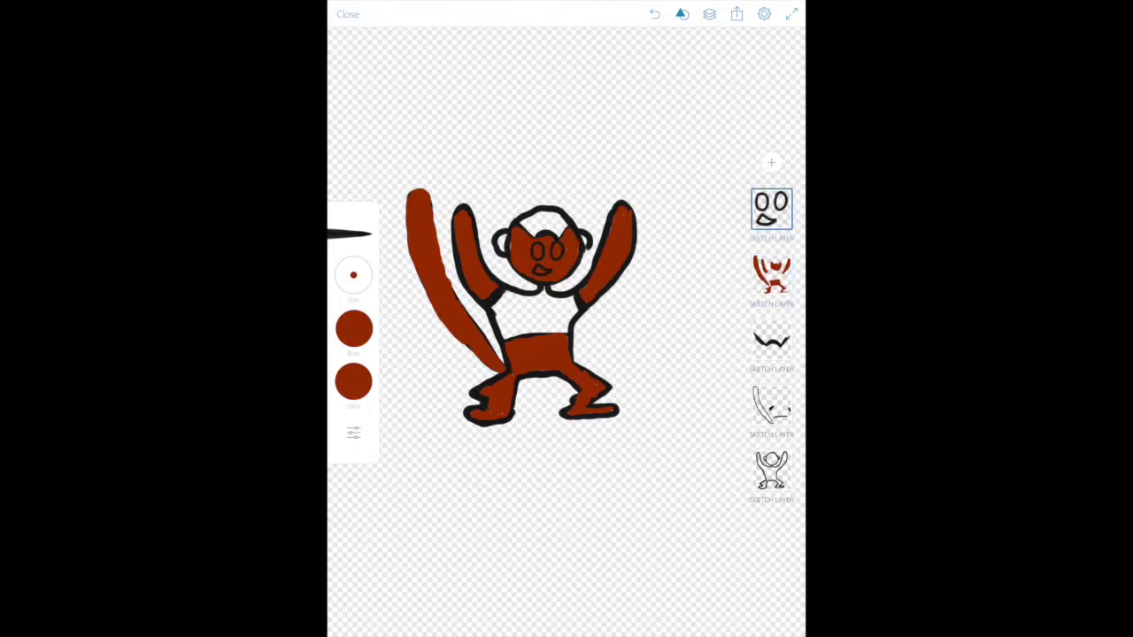
pyautogui.click(353, 382)
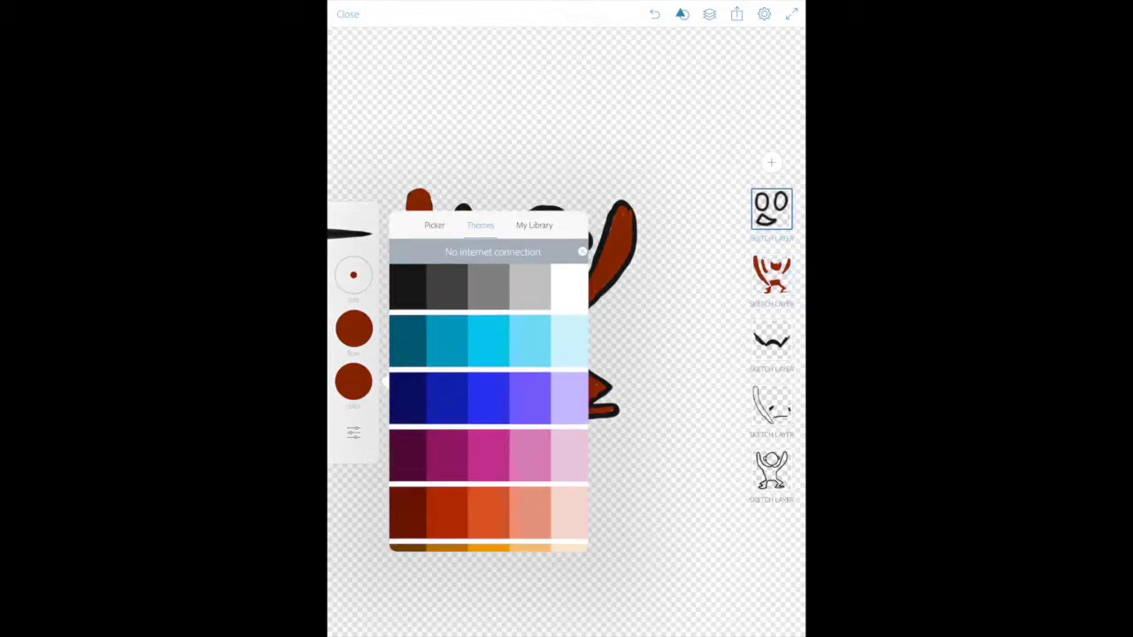
pyautogui.click(690, 106)
pyautogui.moveTo(537, 249); pyautogui.dragTo(560, 256)
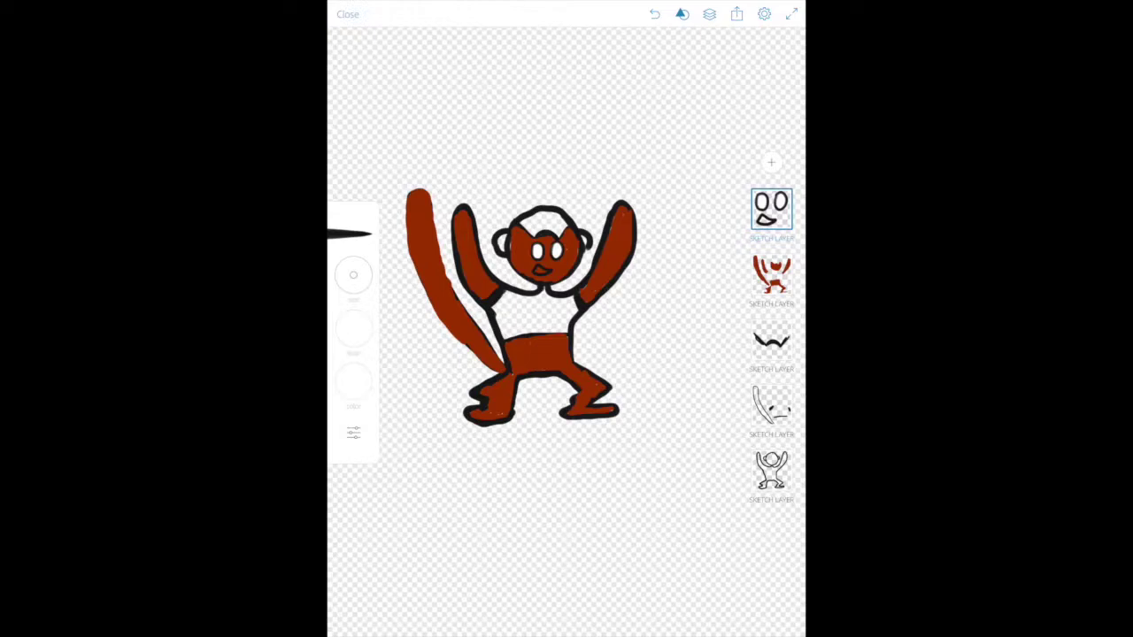
# - Dot a green iris into the eye
pyautogui.click(353, 381)
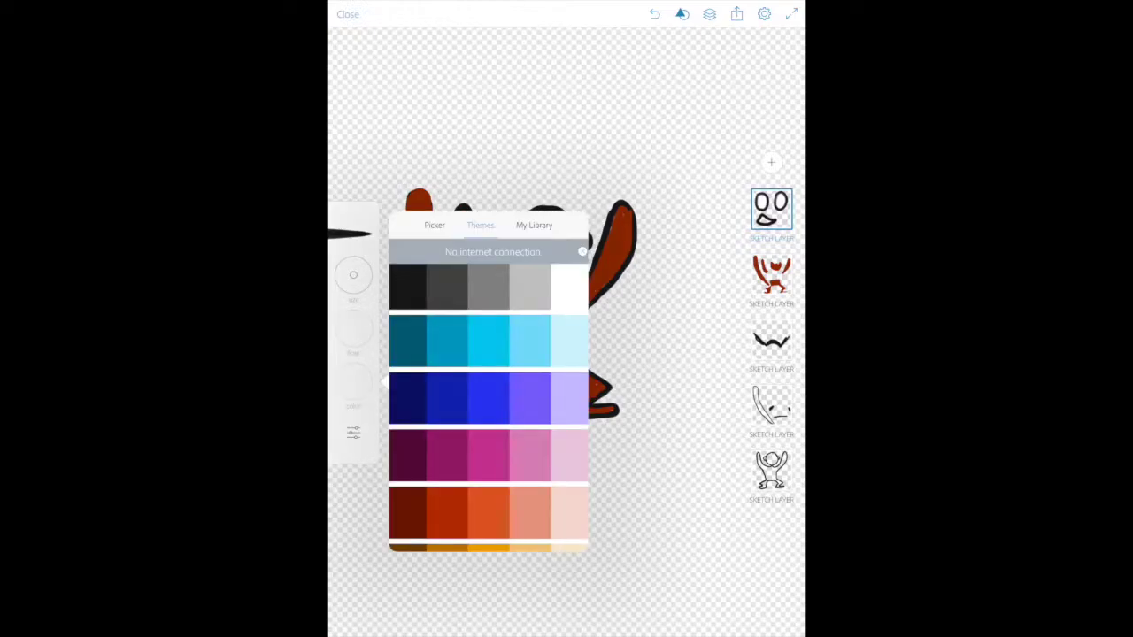
pyautogui.scroll(-5, 489, 417)
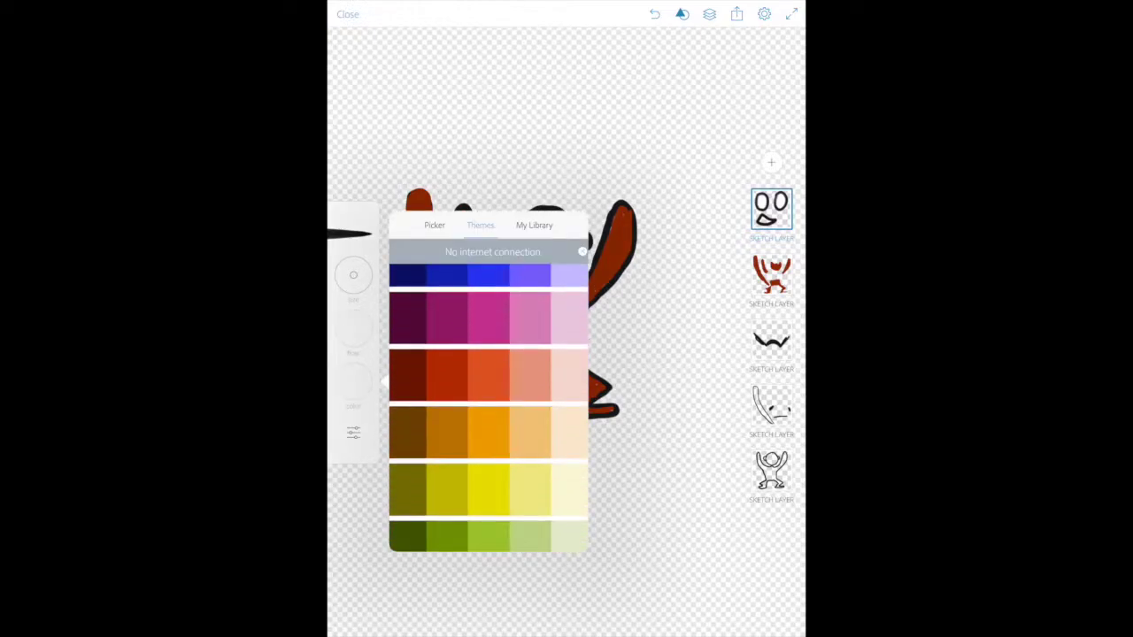
pyautogui.click(408, 496)
pyautogui.click(672, 496)
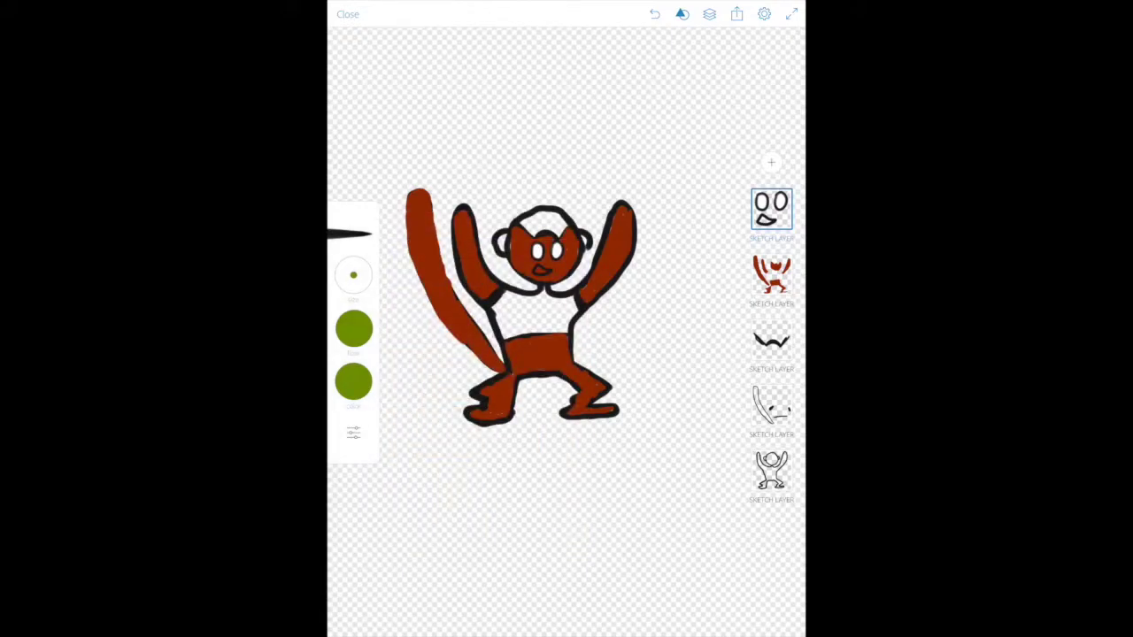
pyautogui.click(538, 255)
pyautogui.click(354, 381)
pyautogui.click(672, 133)
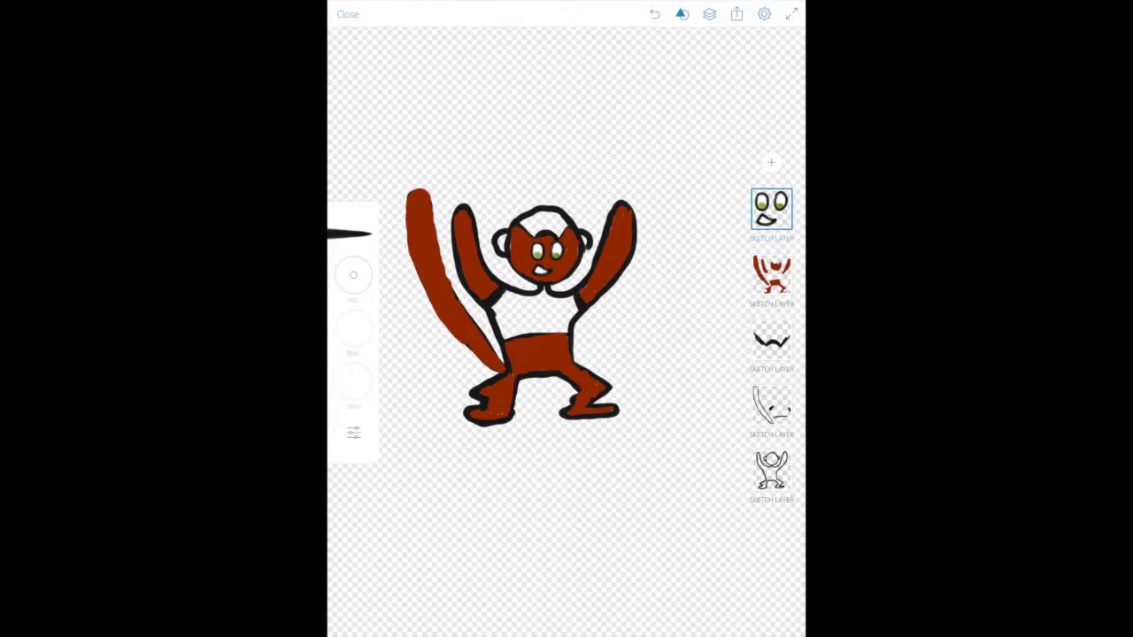
pyautogui.click(354, 380)
pyautogui.scroll(-1, 488, 417)
# - Paint both of the monkey's ears pale pink
pyautogui.click(569, 456)
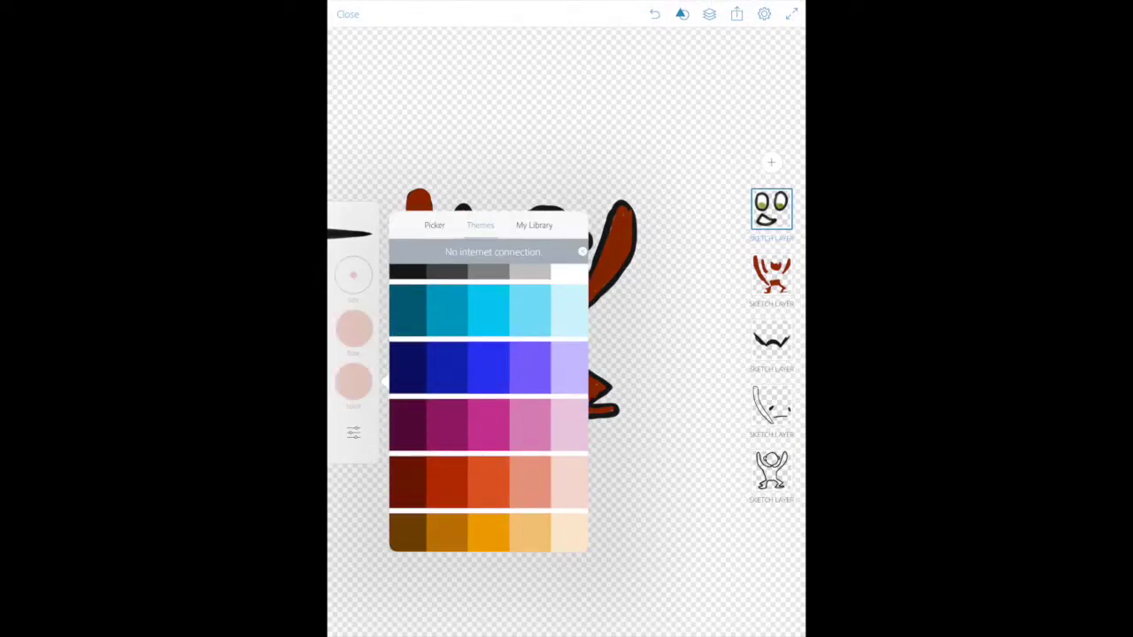
pyautogui.moveTo(506, 237); pyautogui.dragTo(507, 249)
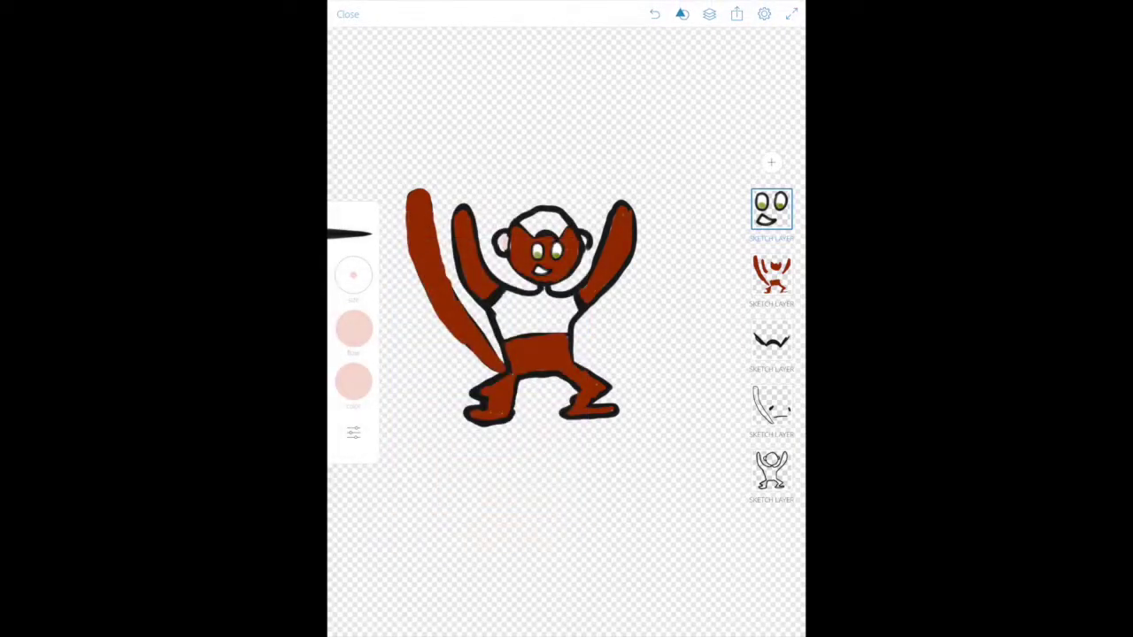
pyautogui.click(505, 234)
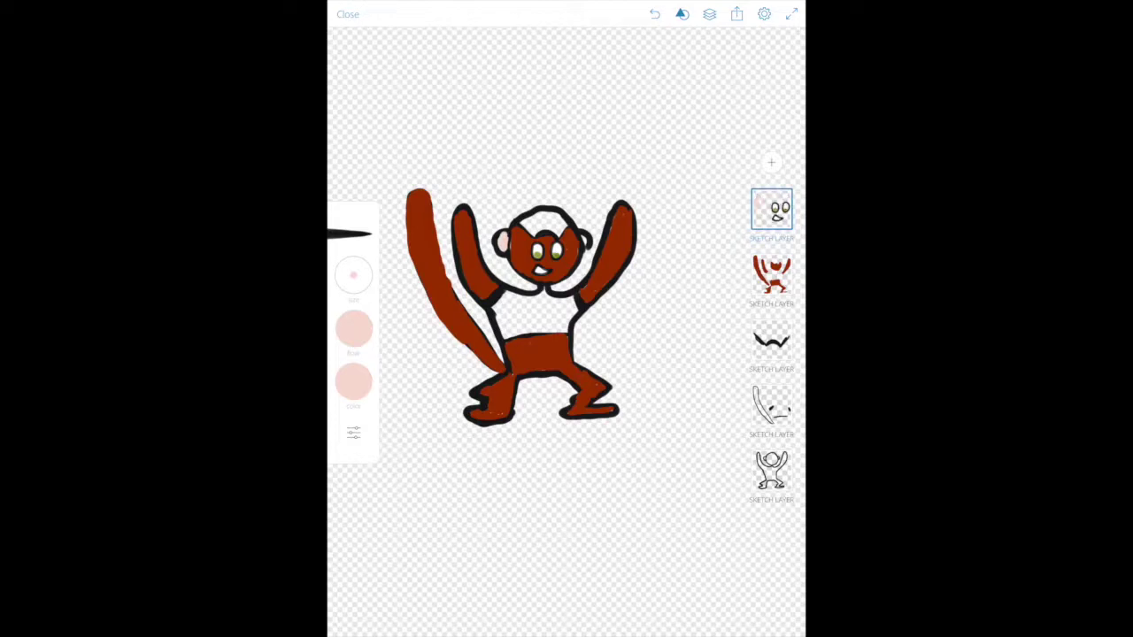
pyautogui.click(585, 239)
# - Switch the brush colour back to dark red from Themes
pyautogui.click(354, 383)
pyautogui.scroll(-10, 489, 407)
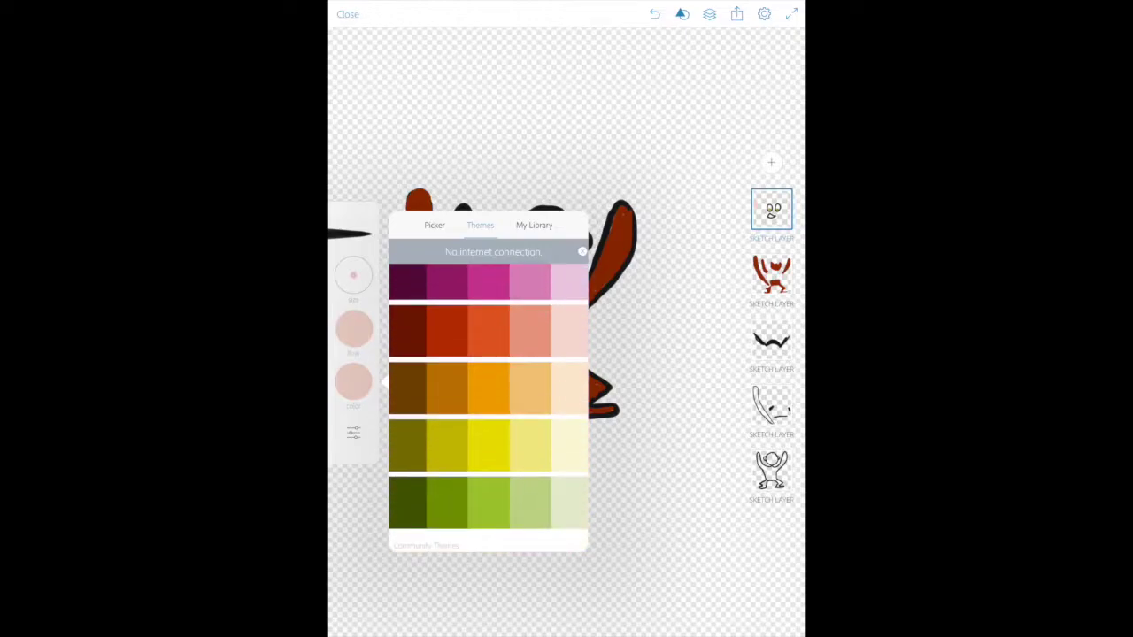
pyautogui.scroll(10, 489, 407)
pyautogui.scroll(-5, 489, 407)
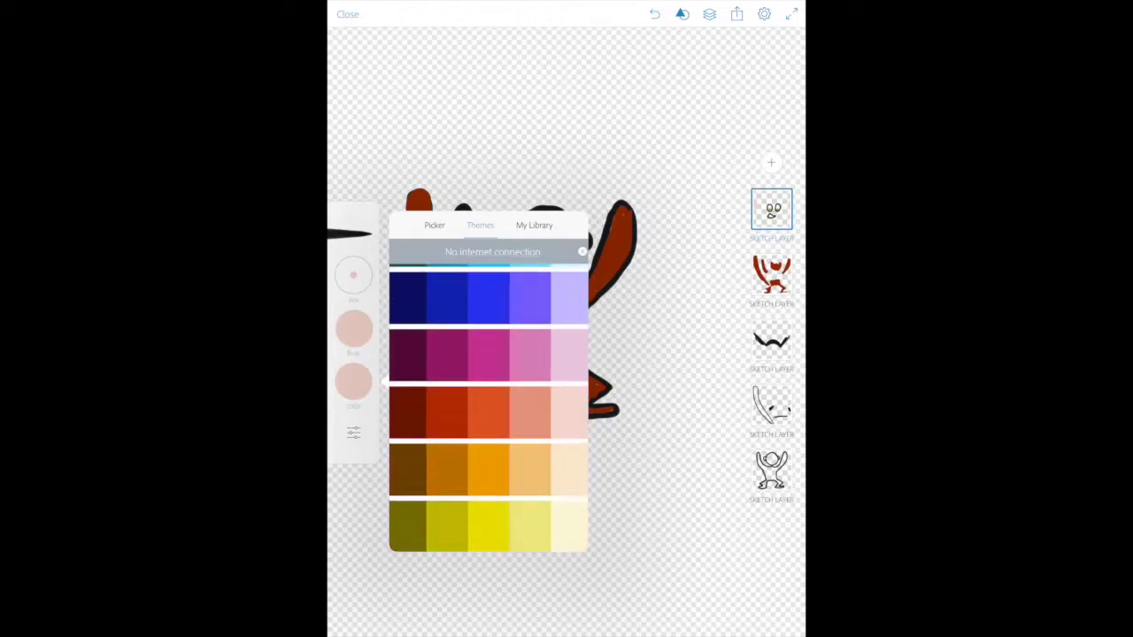
pyautogui.click(447, 407)
pyautogui.click(672, 133)
# - Add a new sketch layer and paint red-brown hair across the monkey's forehead
pyautogui.click(771, 163)
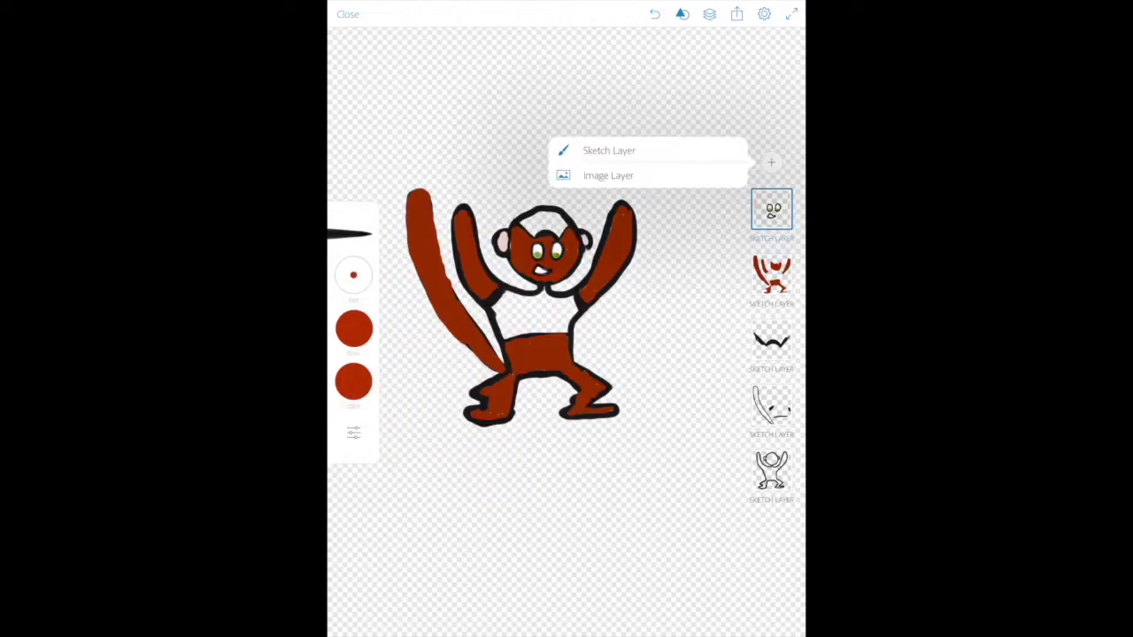
pyautogui.click(610, 150)
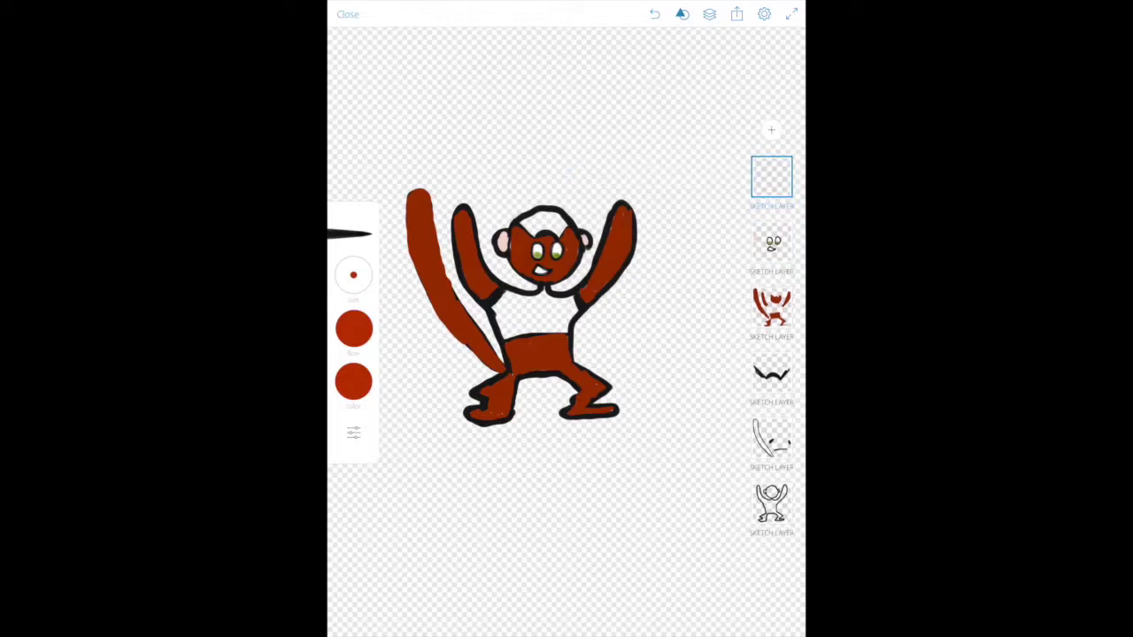
pyautogui.moveTo(537, 222)
pyautogui.mouseDown()
pyautogui.moveTo(524, 234)
pyautogui.moveTo(558, 236)
pyautogui.moveTo(563, 220)
pyautogui.moveTo(535, 215)
pyautogui.moveTo(524, 223)
pyautogui.moveTo(564, 225)
pyautogui.mouseUp()
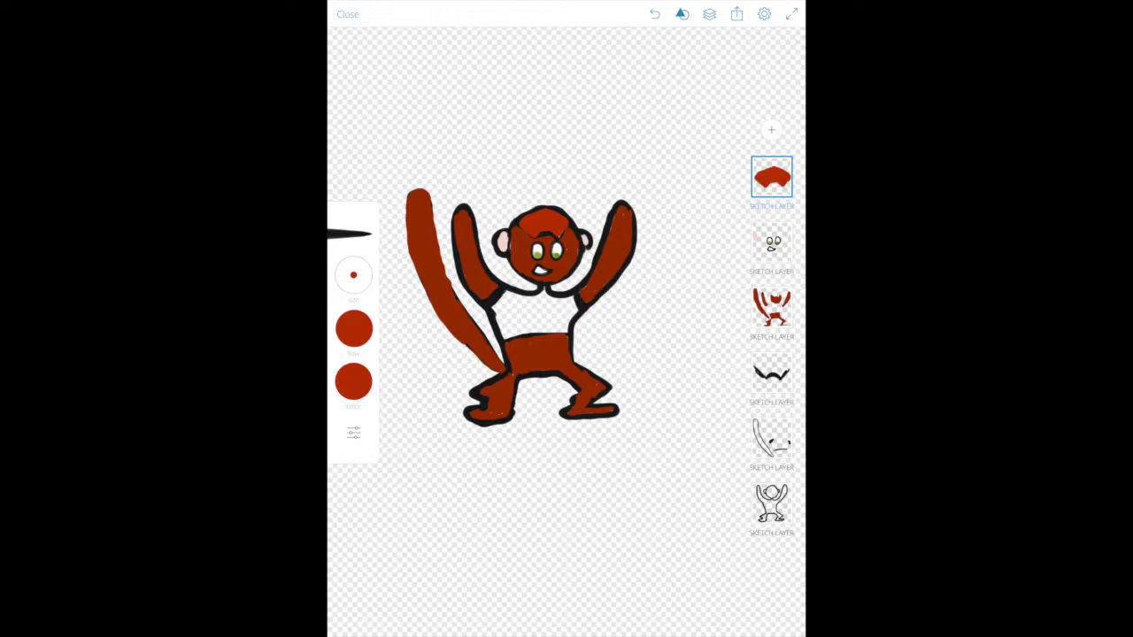
# - Paint red-brown along the torso's left edge and over the white chest patch until covered
pyautogui.moveTo(506, 296)
pyautogui.mouseDown()
pyautogui.moveTo(502, 327)
pyautogui.moveTo(522, 334)
pyautogui.moveTo(558, 329)
pyautogui.moveTo(575, 303)
pyautogui.moveTo(506, 294)
pyautogui.moveTo(503, 328)
pyautogui.moveTo(501, 317)
pyautogui.moveTo(547, 337)
pyautogui.mouseUp()
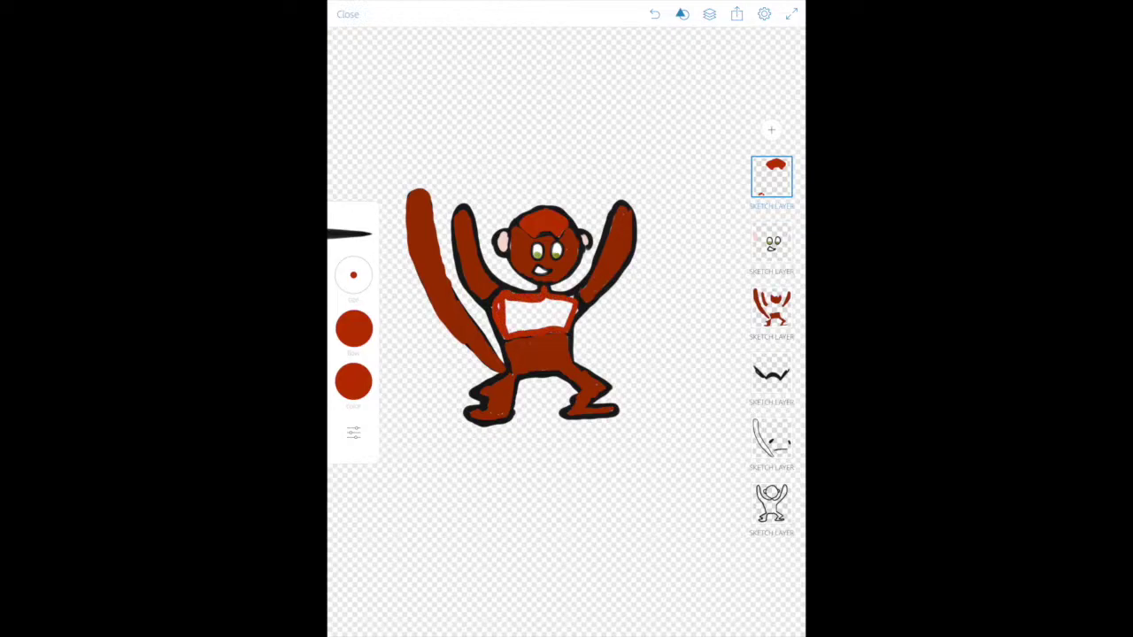
pyautogui.moveTo(575, 299); pyautogui.dragTo(507, 301)
pyautogui.moveTo(566, 320)
pyautogui.mouseDown()
pyautogui.moveTo(569, 302)
pyautogui.moveTo(563, 324)
pyautogui.moveTo(556, 301)
pyautogui.moveTo(550, 322)
pyautogui.moveTo(507, 319)
pyautogui.moveTo(510, 335)
pyautogui.mouseUp()
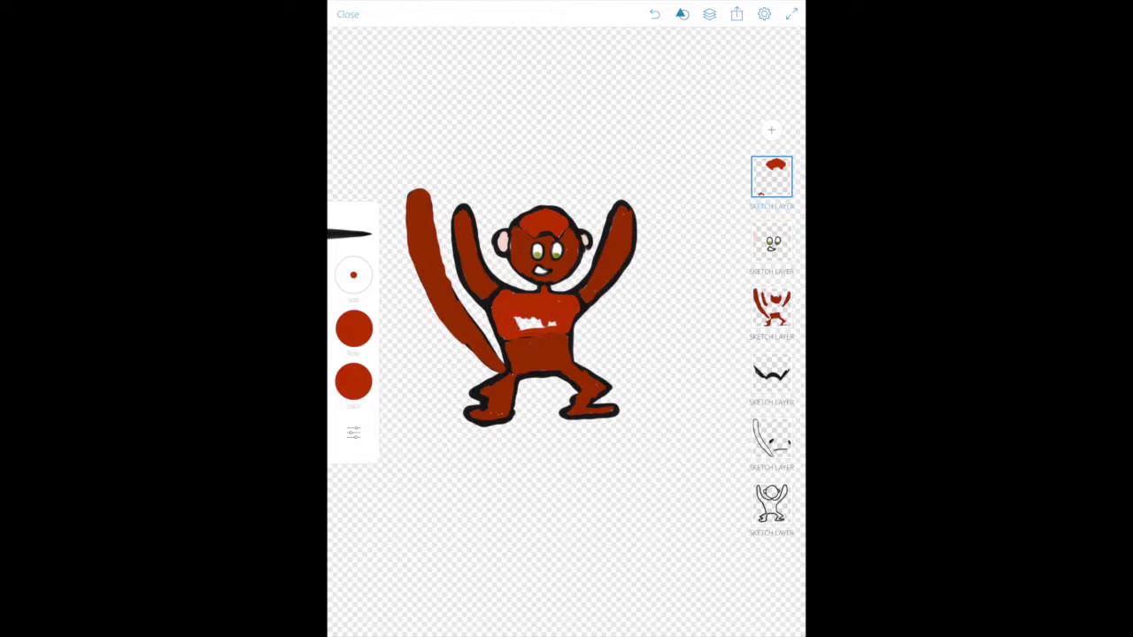
pyautogui.moveTo(517, 323); pyautogui.dragTo(556, 324)
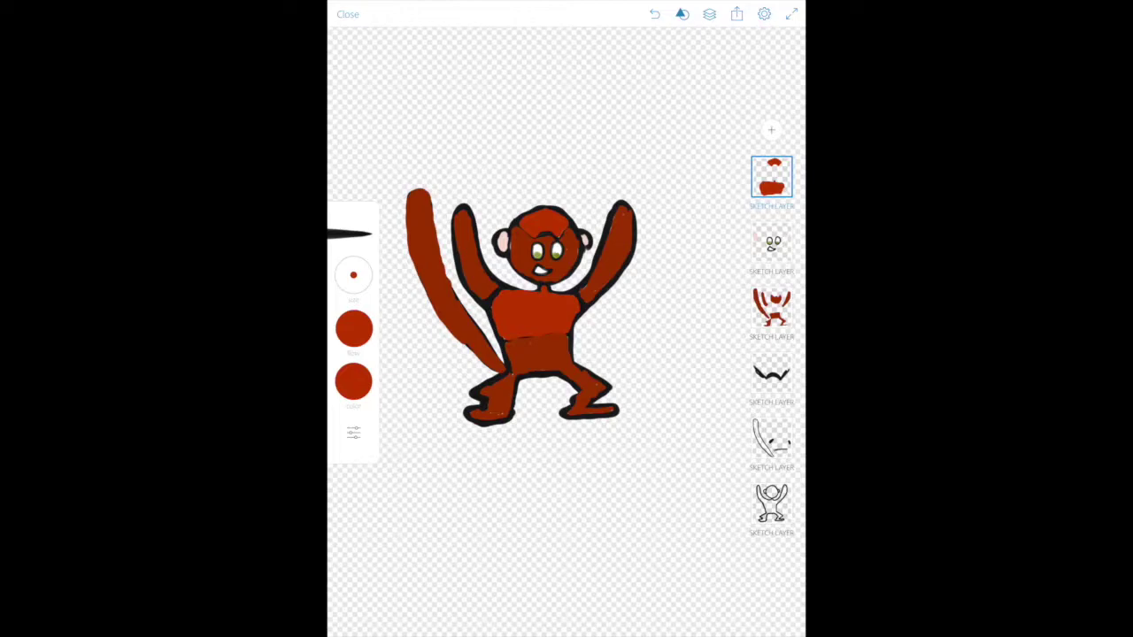
# - Add a new sketch layer and choose lavender as the paint colour
pyautogui.click(770, 131)
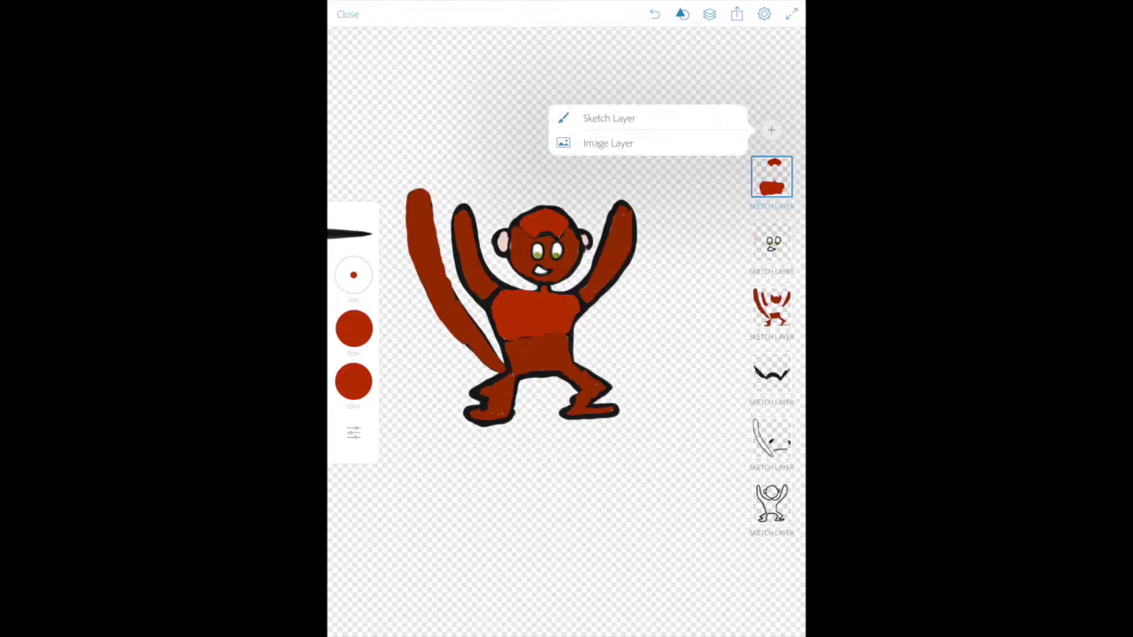
pyautogui.click(609, 117)
pyautogui.click(354, 381)
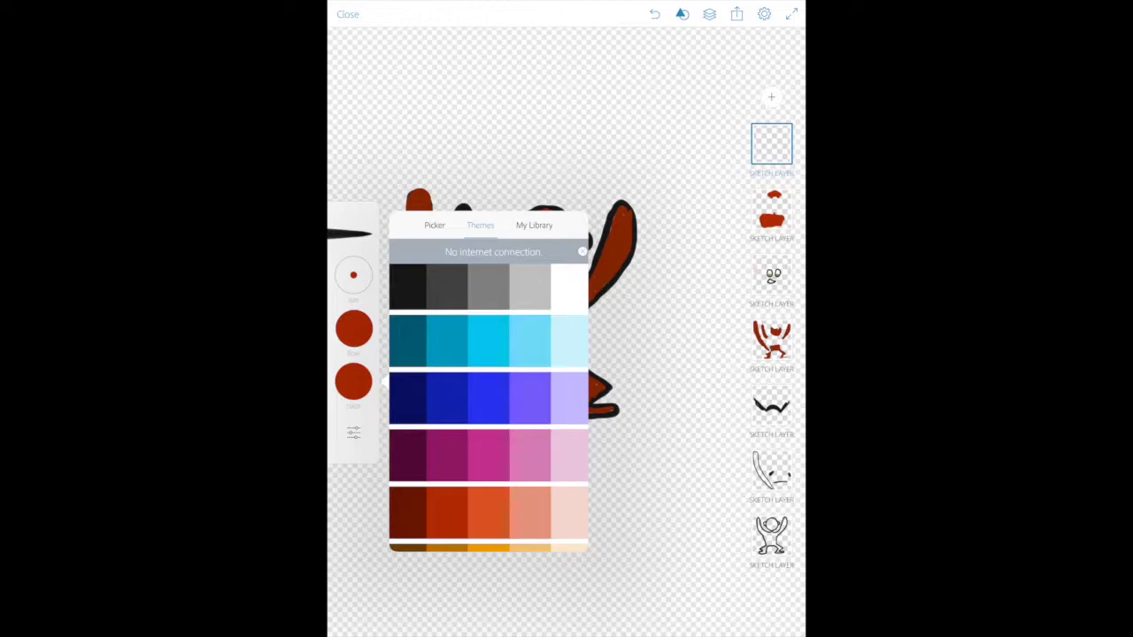
pyautogui.scroll(-1, 489, 407)
pyautogui.click(569, 396)
pyautogui.click(673, 514)
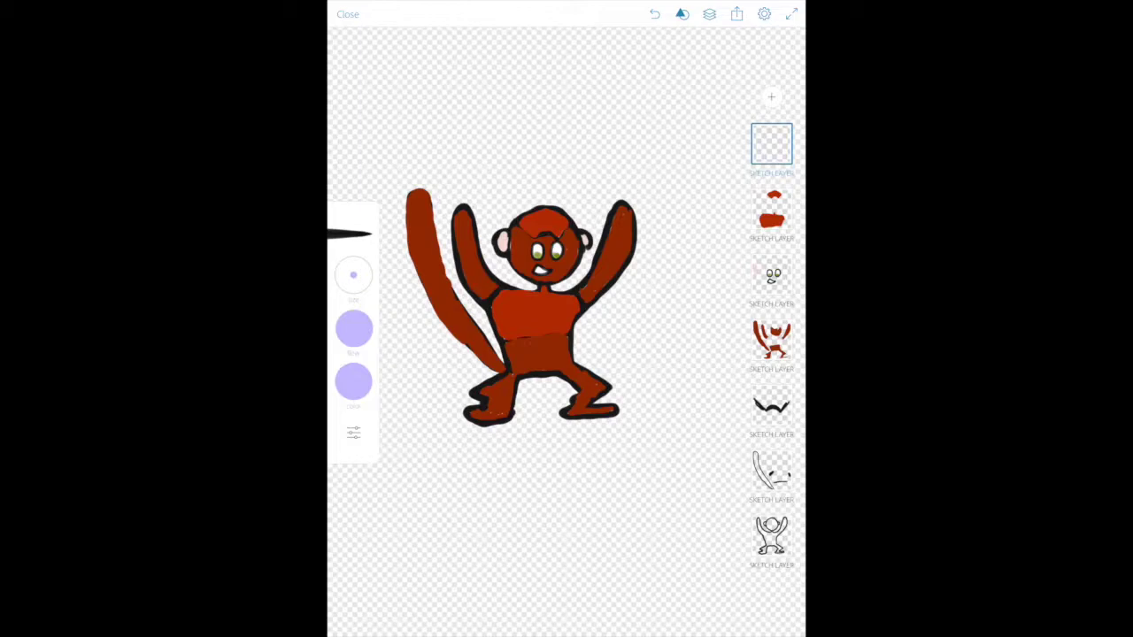
# - Draw lavender swirl marks on the monkey's chest and forehead
pyautogui.moveTo(529, 299)
pyautogui.mouseDown()
pyautogui.moveTo(529, 309)
pyautogui.moveTo(558, 316)
pyautogui.moveTo(552, 327)
pyautogui.mouseUp()
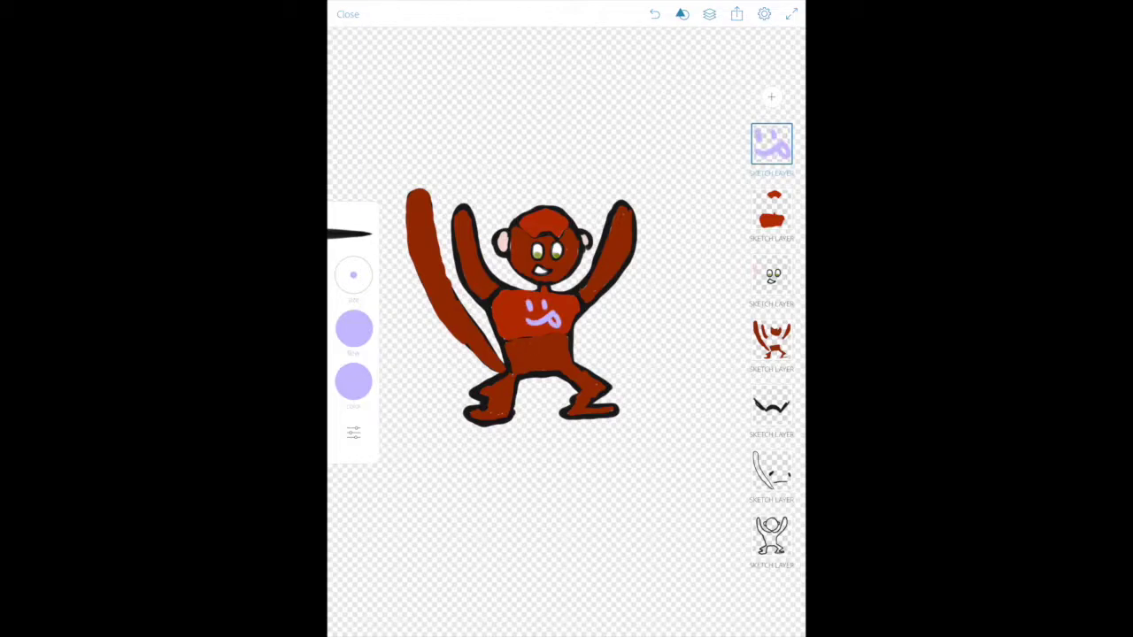
pyautogui.moveTo(539, 213); pyautogui.dragTo(556, 229)
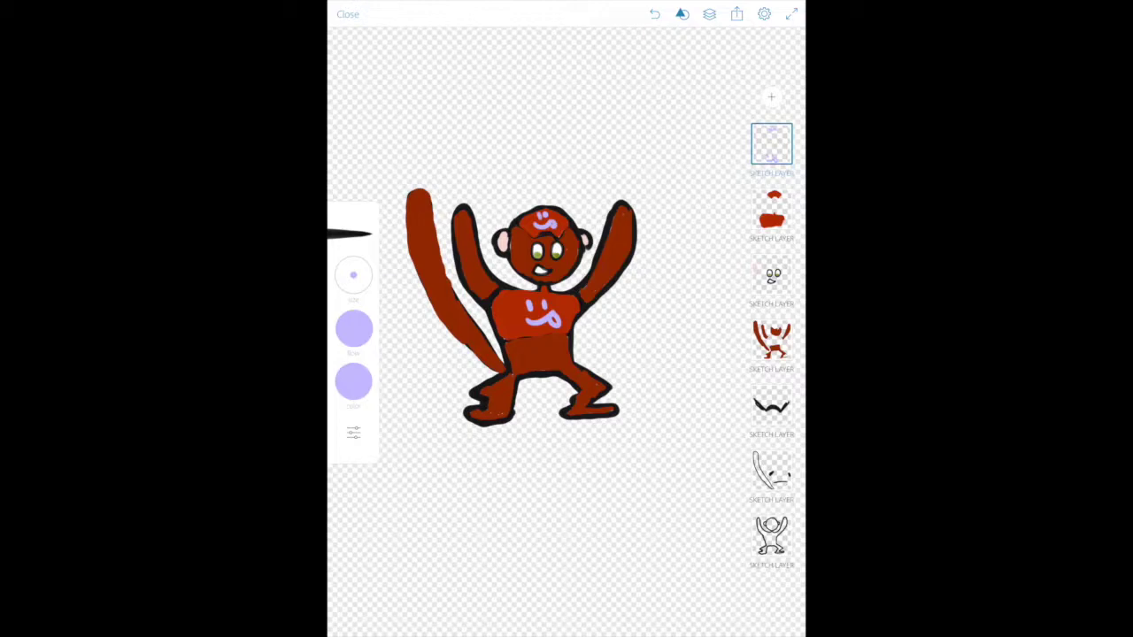
pyautogui.click(354, 329)
# - Switch to black and outline bananas with stem tips in both raised hands
pyautogui.click(549, 106)
pyautogui.click(353, 382)
pyautogui.click(409, 287)
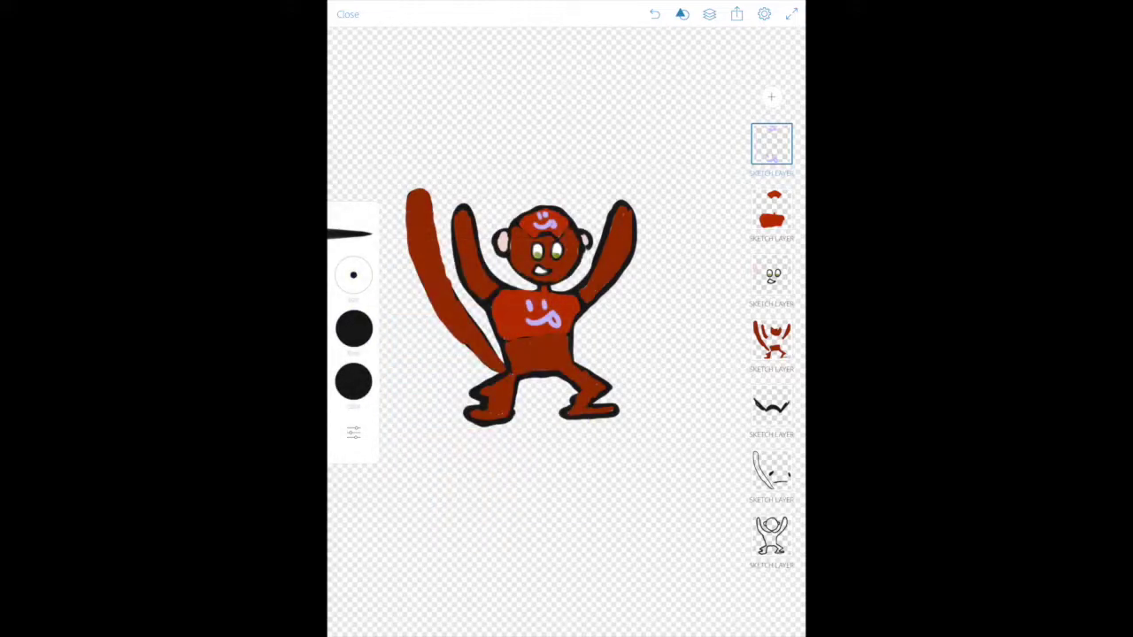
pyautogui.moveTo(605, 216)
pyautogui.mouseDown()
pyautogui.moveTo(611, 202)
pyautogui.moveTo(669, 191)
pyautogui.moveTo(606, 205)
pyautogui.mouseUp()
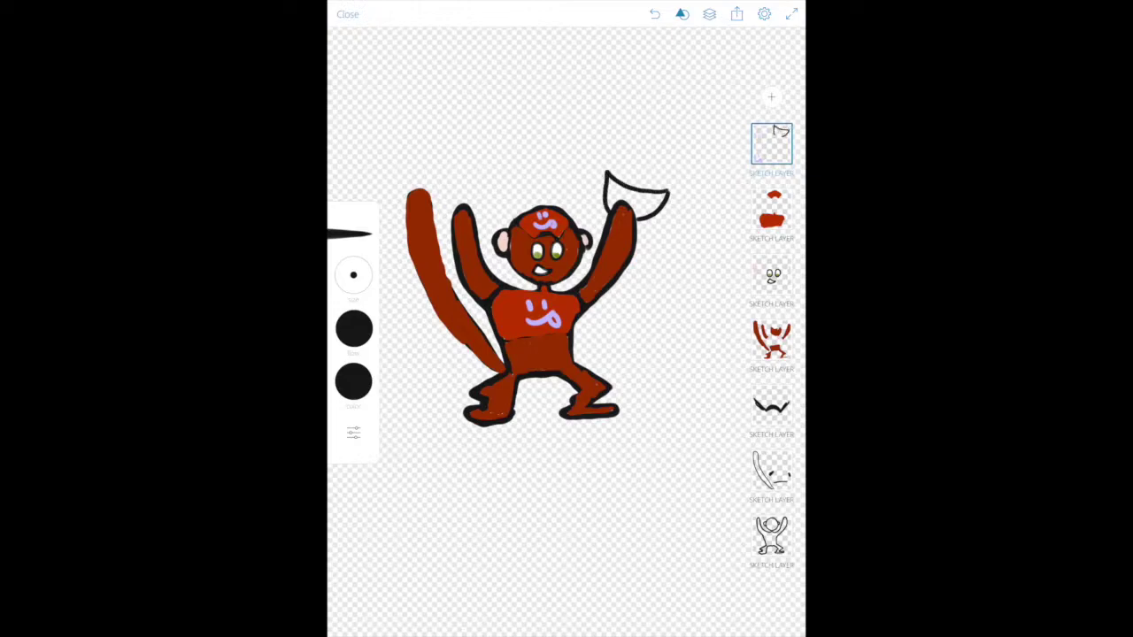
pyautogui.moveTo(441, 187)
pyautogui.mouseDown()
pyautogui.moveTo(455, 211)
pyautogui.moveTo(498, 178)
pyautogui.moveTo(448, 193)
pyautogui.mouseUp()
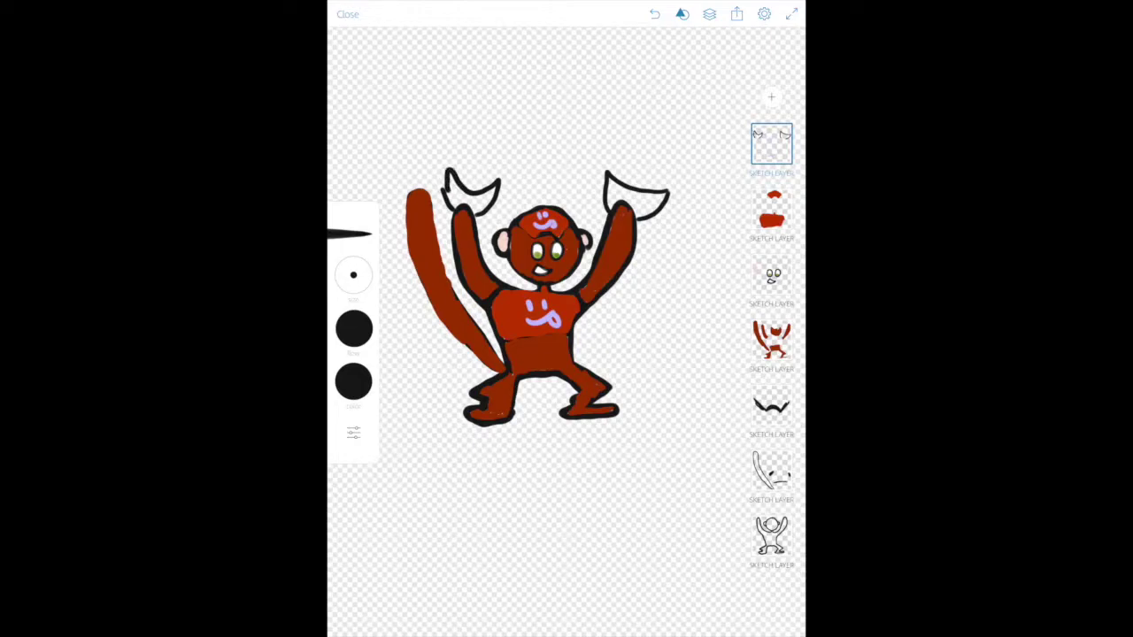
pyautogui.moveTo(447, 174); pyautogui.dragTo(439, 166)
pyautogui.moveTo(608, 168); pyautogui.dragTo(597, 177)
# - Outline two large curved bananas side by side below the monkey
pyautogui.moveTo(526, 506)
pyautogui.mouseDown()
pyautogui.moveTo(556, 512)
pyautogui.moveTo(524, 500)
pyautogui.mouseUp()
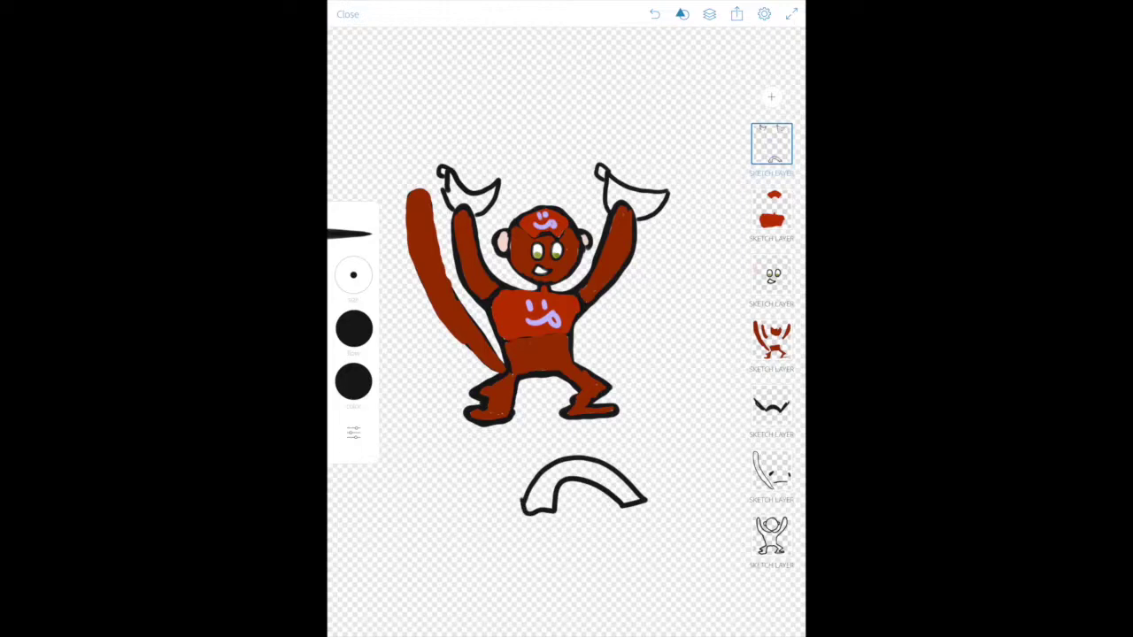
pyautogui.moveTo(467, 461)
pyautogui.mouseDown()
pyautogui.moveTo(523, 549)
pyautogui.moveTo(509, 505)
pyautogui.moveTo(467, 465)
pyautogui.mouseUp()
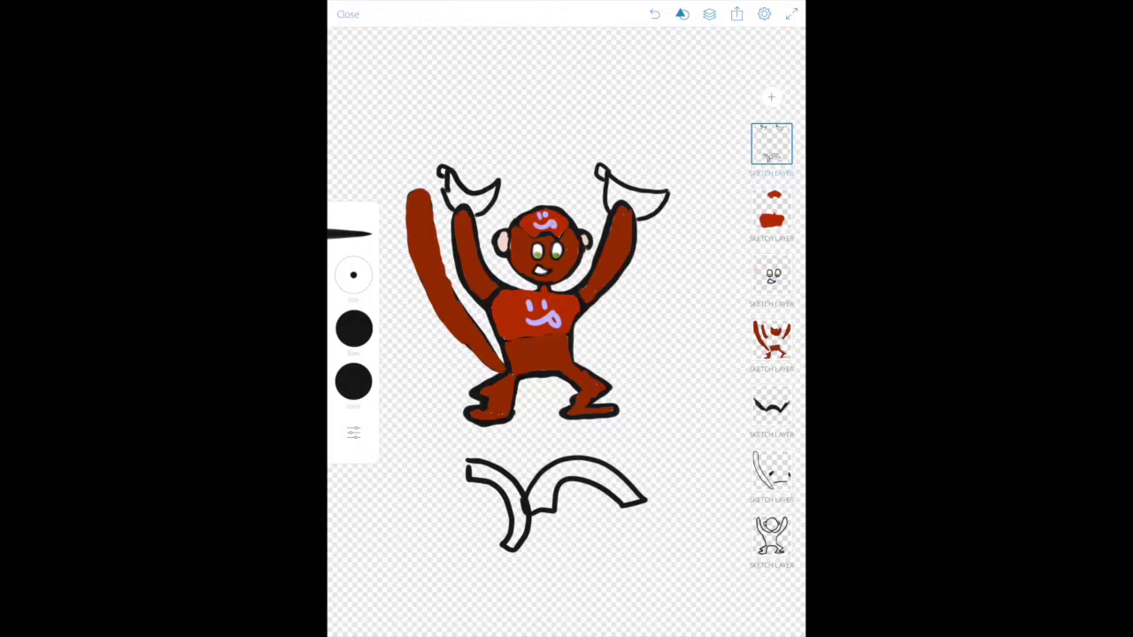
pyautogui.click(353, 330)
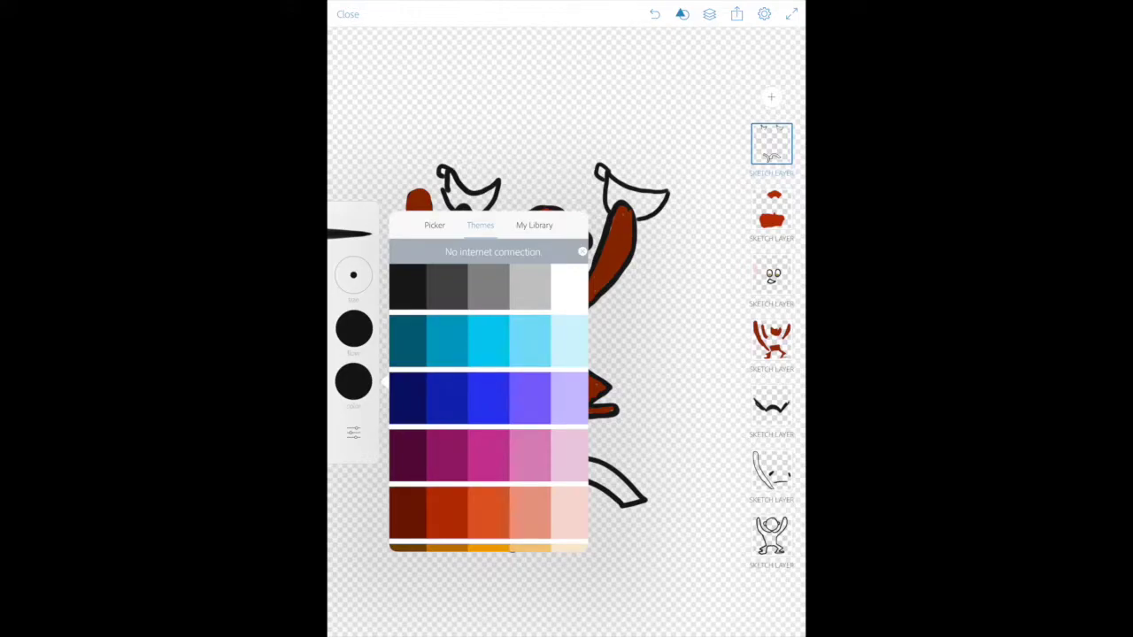
pyautogui.scroll(-5, 489, 407)
# - Choose yellow and paint inside both hand-held bananas and the two large bananas below
pyautogui.click(489, 496)
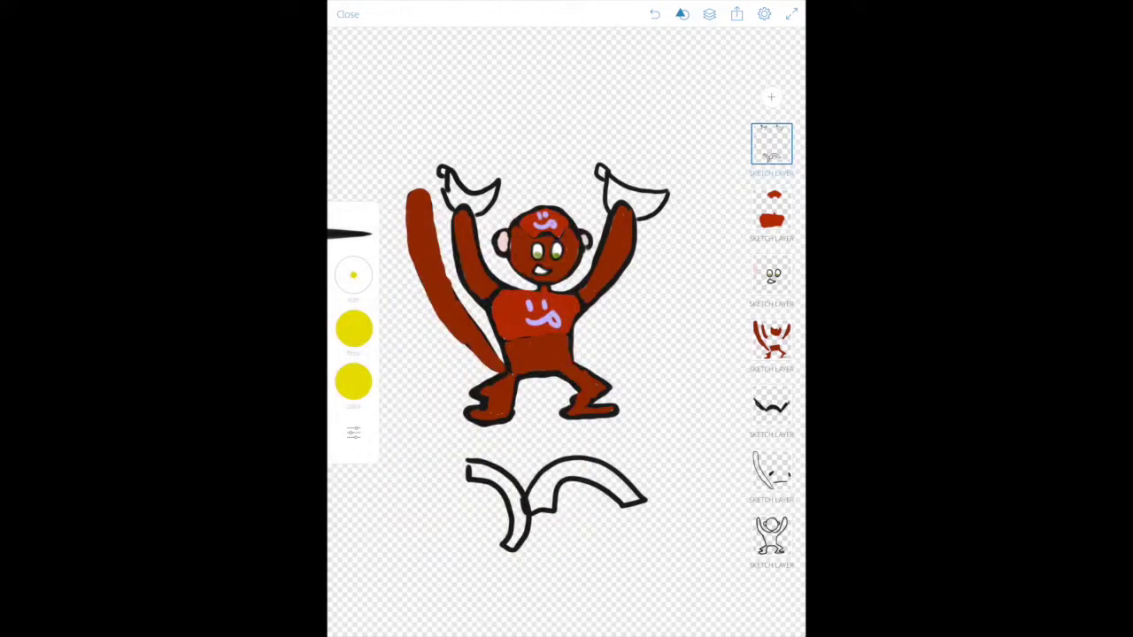
pyautogui.moveTo(452, 181)
pyautogui.mouseDown()
pyautogui.moveTo(455, 203)
pyautogui.moveTo(479, 210)
pyautogui.moveTo(469, 196)
pyautogui.moveTo(486, 199)
pyautogui.mouseUp()
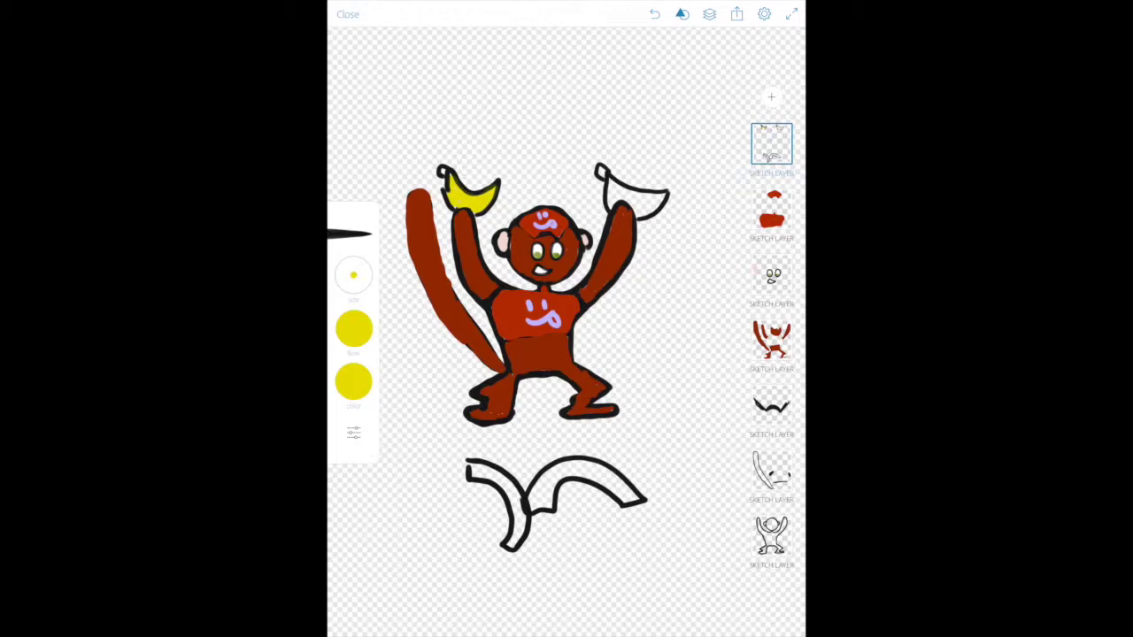
pyautogui.moveTo(611, 206)
pyautogui.mouseDown()
pyautogui.moveTo(657, 209)
pyautogui.moveTo(610, 184)
pyautogui.moveTo(611, 199)
pyautogui.moveTo(656, 198)
pyautogui.mouseUp()
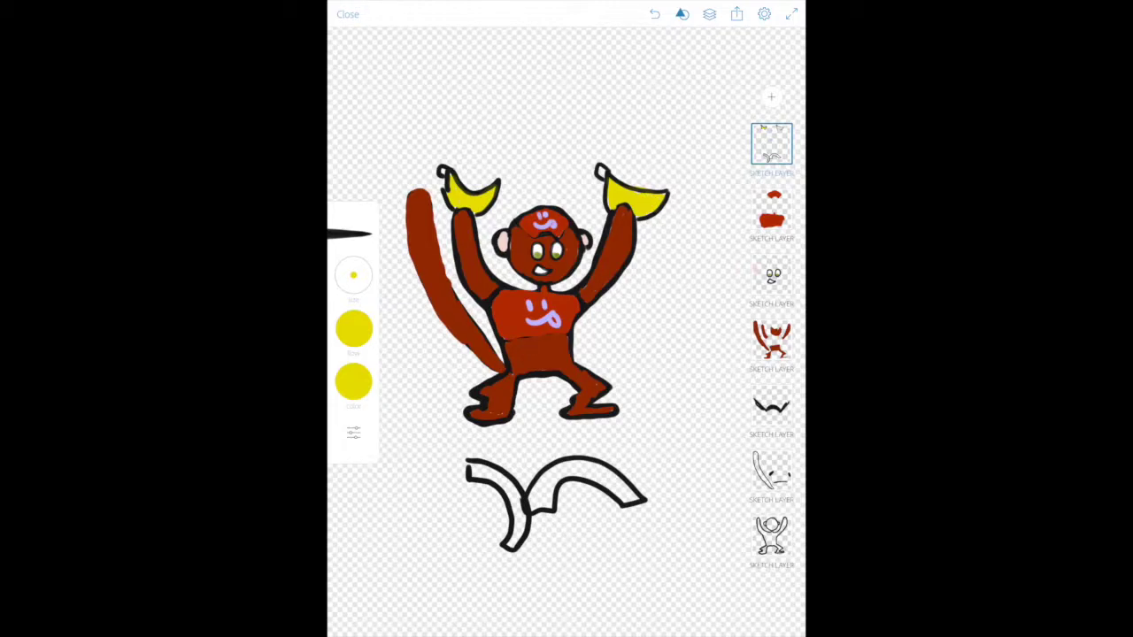
pyautogui.moveTo(473, 471)
pyautogui.mouseDown()
pyautogui.moveTo(514, 485)
pyautogui.moveTo(514, 543)
pyautogui.moveTo(517, 504)
pyautogui.moveTo(479, 473)
pyautogui.moveTo(519, 511)
pyautogui.mouseUp()
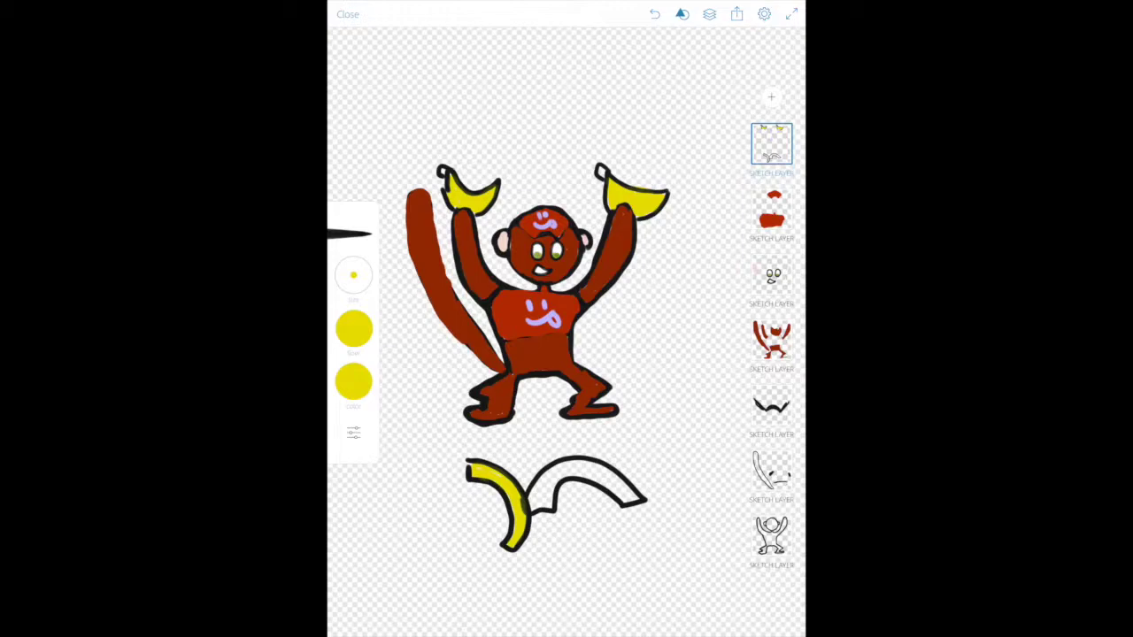
pyautogui.moveTo(533, 506)
pyautogui.mouseDown()
pyautogui.moveTo(571, 476)
pyautogui.moveTo(600, 476)
pyautogui.moveTo(635, 500)
pyautogui.moveTo(602, 473)
pyautogui.moveTo(558, 462)
pyautogui.moveTo(531, 500)
pyautogui.moveTo(563, 466)
pyautogui.moveTo(607, 464)
pyautogui.moveTo(630, 494)
pyautogui.mouseUp()
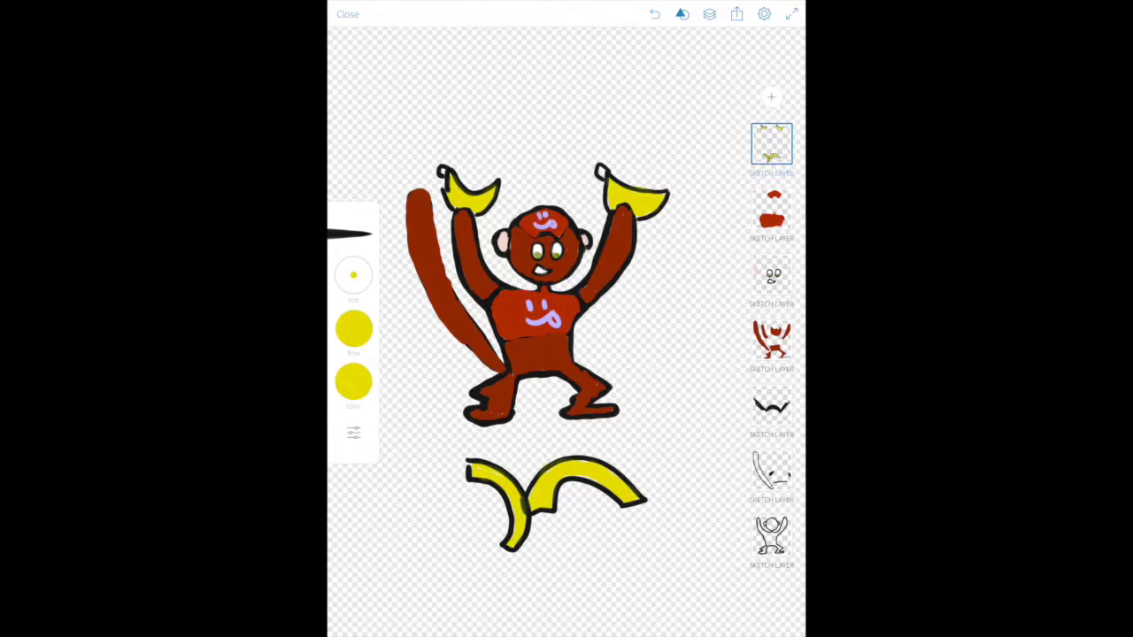
pyautogui.click(354, 329)
# - In black, add banana stem tips and line the tail's inner edge and chest bottom
pyautogui.click(398, 292)
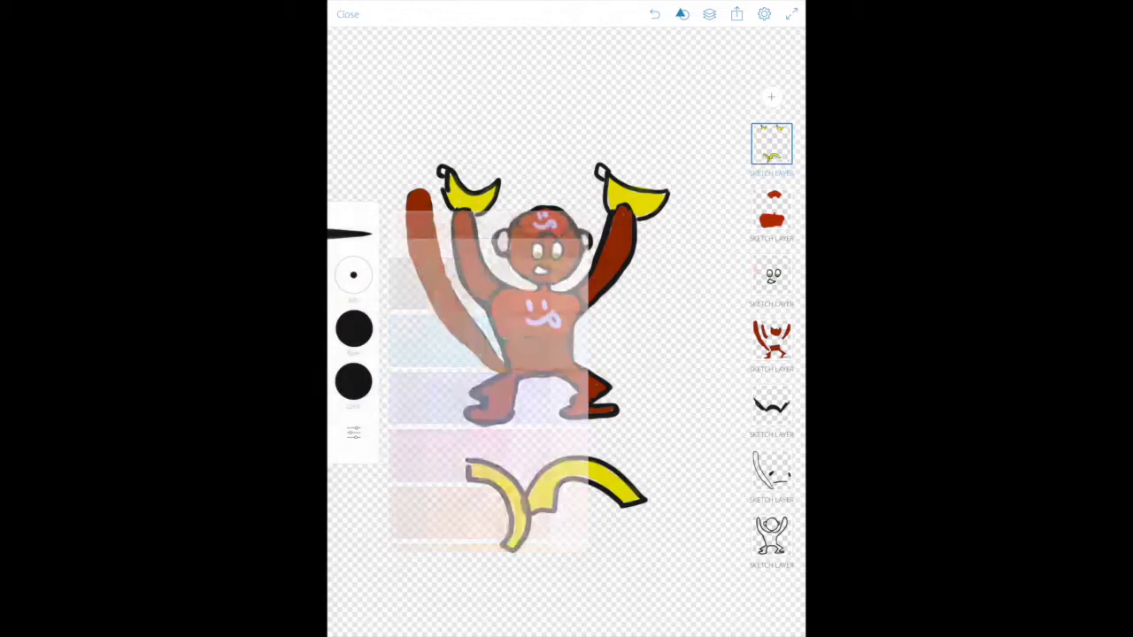
pyautogui.moveTo(469, 464); pyautogui.dragTo(462, 478)
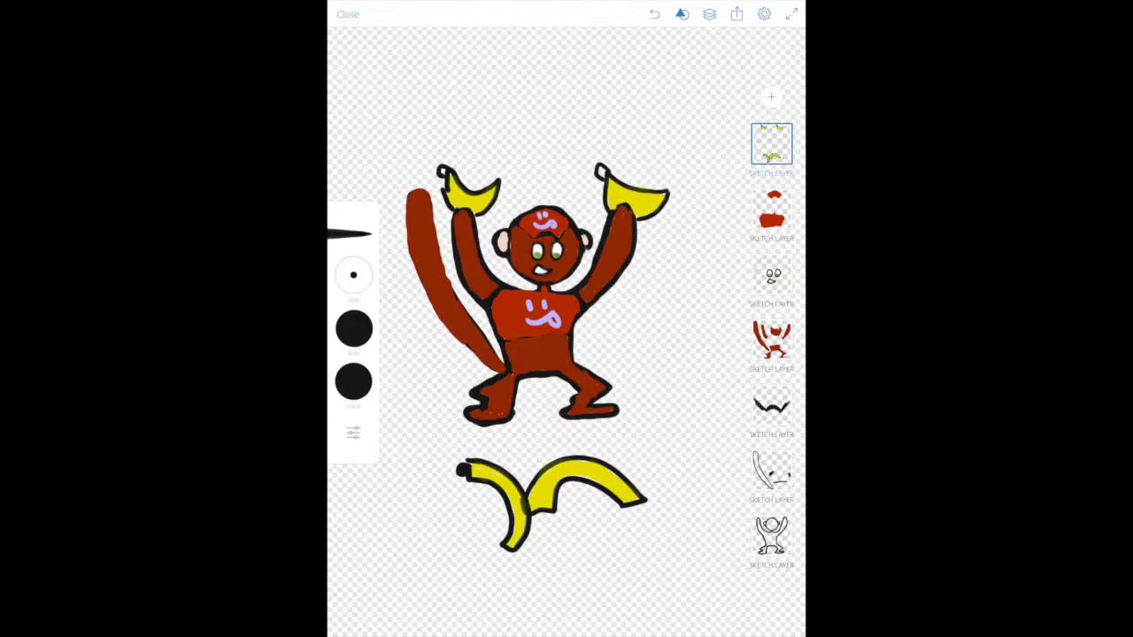
pyautogui.moveTo(629, 512); pyautogui.dragTo(643, 507)
pyautogui.moveTo(599, 167); pyautogui.dragTo(602, 175)
pyautogui.moveTo(501, 366)
pyautogui.mouseDown()
pyautogui.moveTo(416, 193)
pyautogui.moveTo(415, 270)
pyautogui.moveTo(491, 370)
pyautogui.mouseUp()
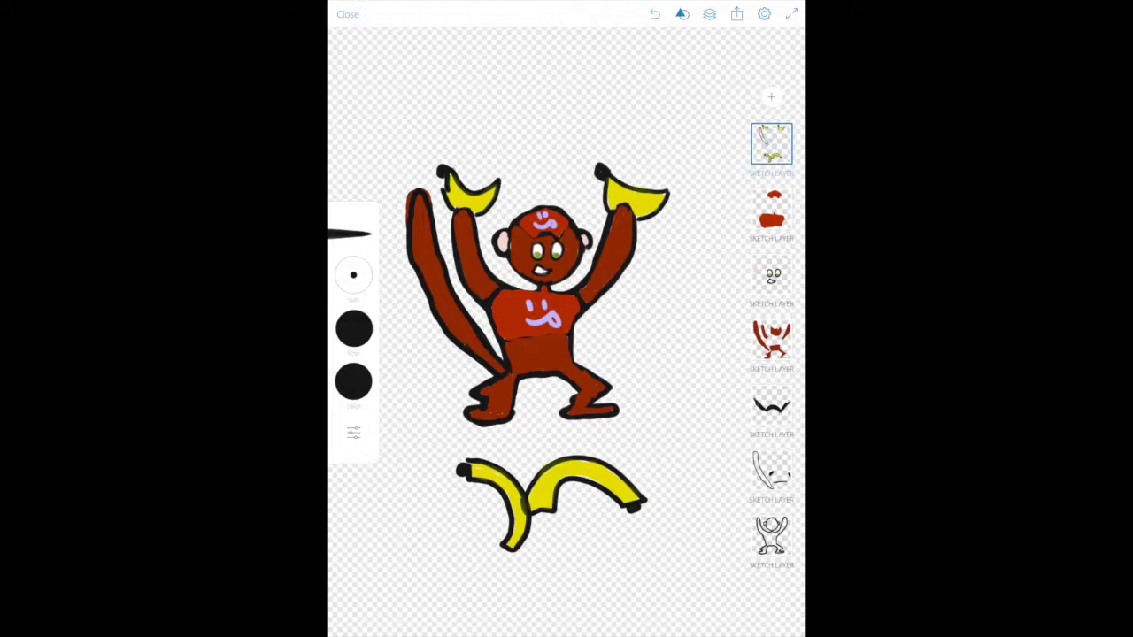
pyautogui.moveTo(508, 340)
pyautogui.mouseDown()
pyautogui.moveTo(564, 335)
pyautogui.moveTo(581, 321)
pyautogui.mouseUp()
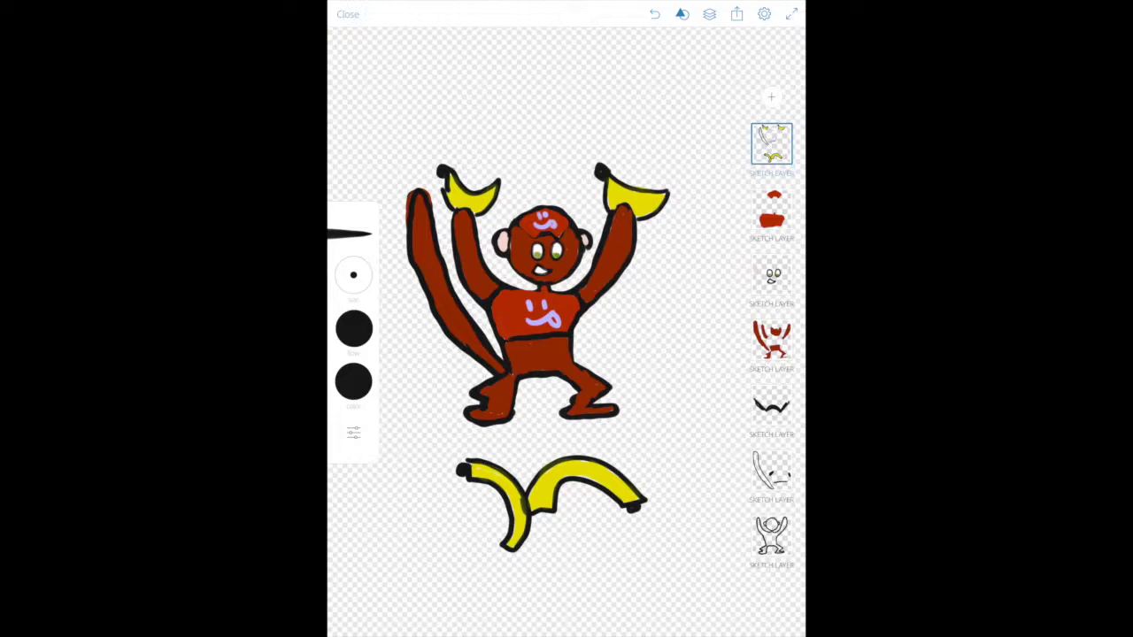